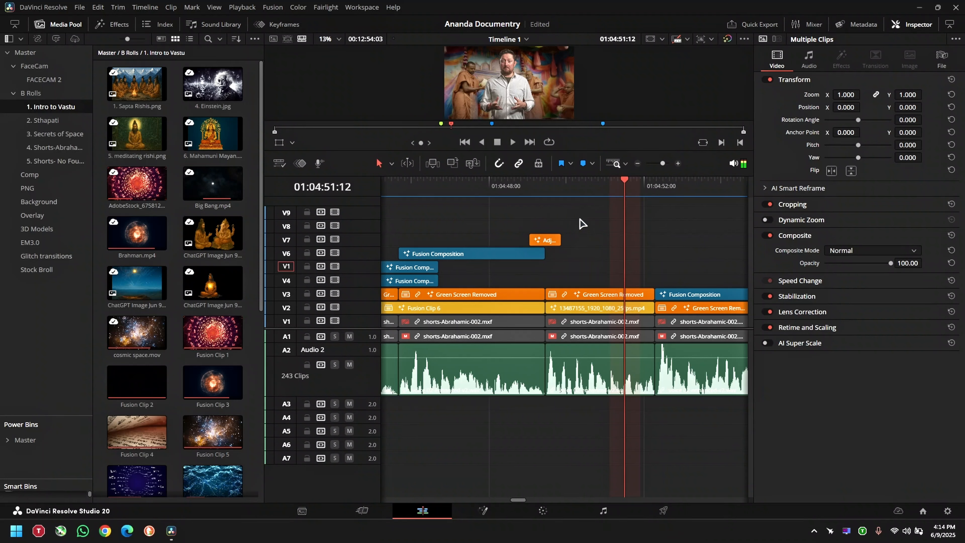
Move the playhead to the cut at 01:06:05:23, between 8165163-hd_1920_1080_25fps.mp4 and the following Green Screen Removed clip
drag(546, 181, 554, 183)
drag(586, 221, 555, 242)
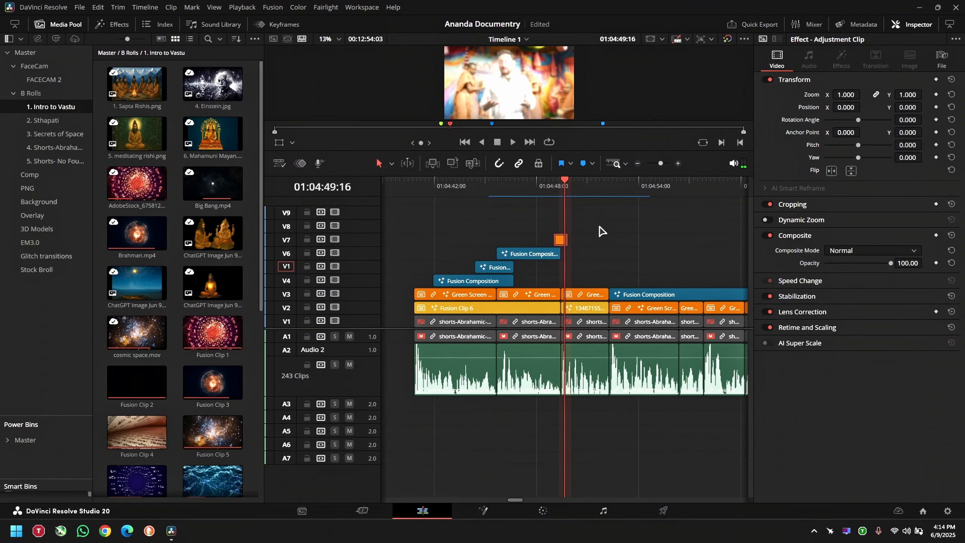
scroll(602, 230, down, 2)
scroll(674, 233, down, 3)
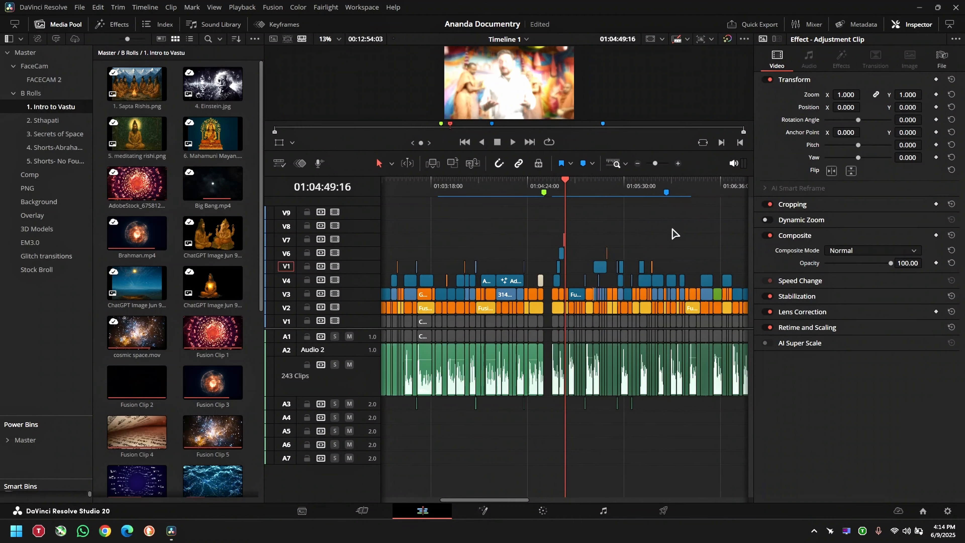
click(677, 190)
scroll(650, 232, up, 2)
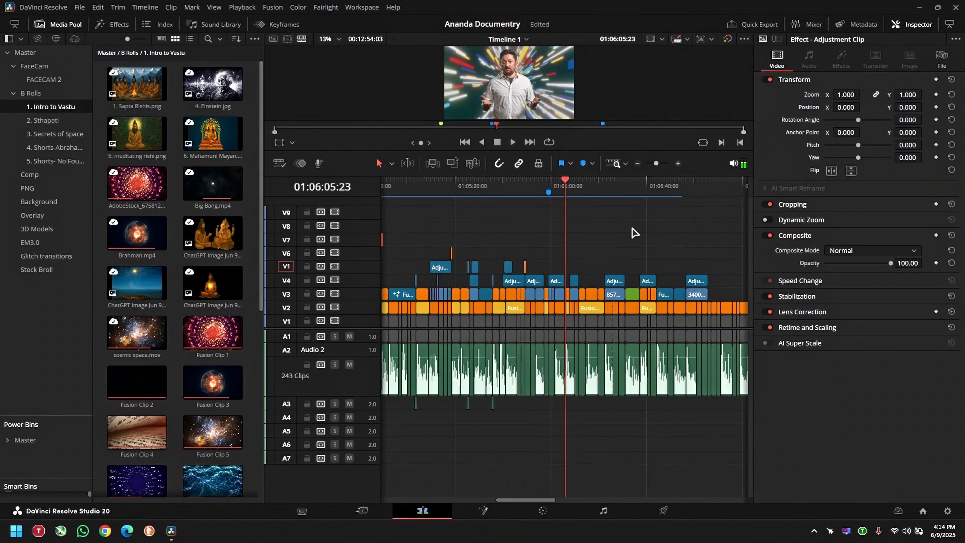
scroll(634, 232, up, 4)
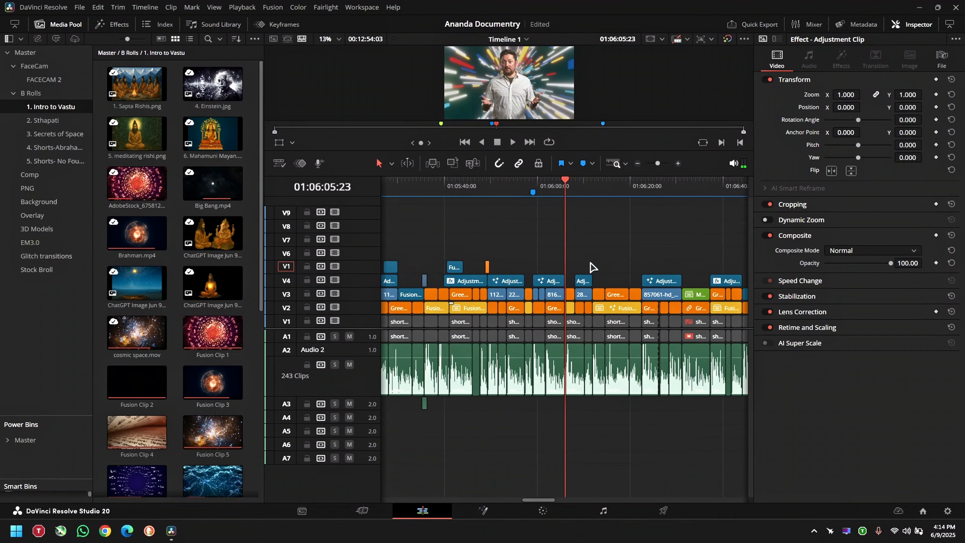
drag(558, 200, 566, 200)
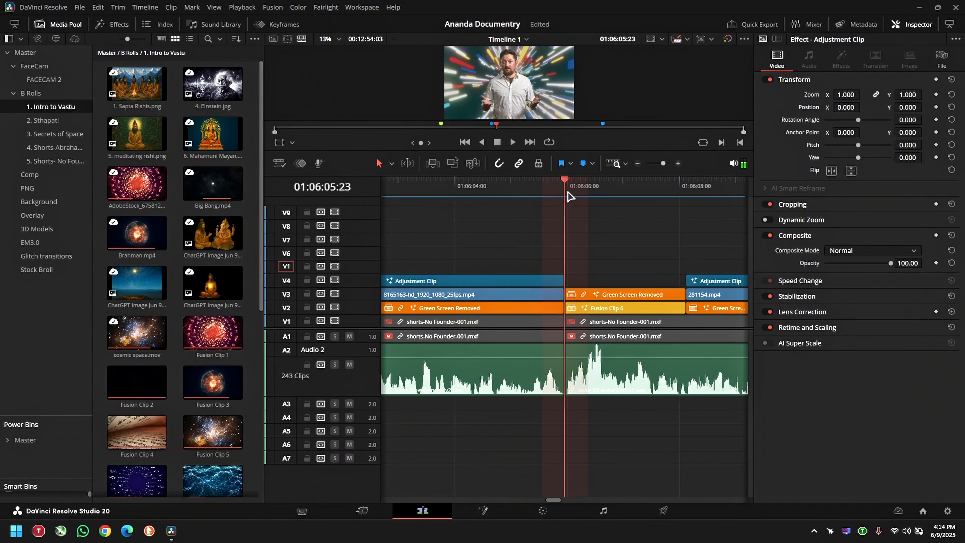
scroll(555, 254, down, 2)
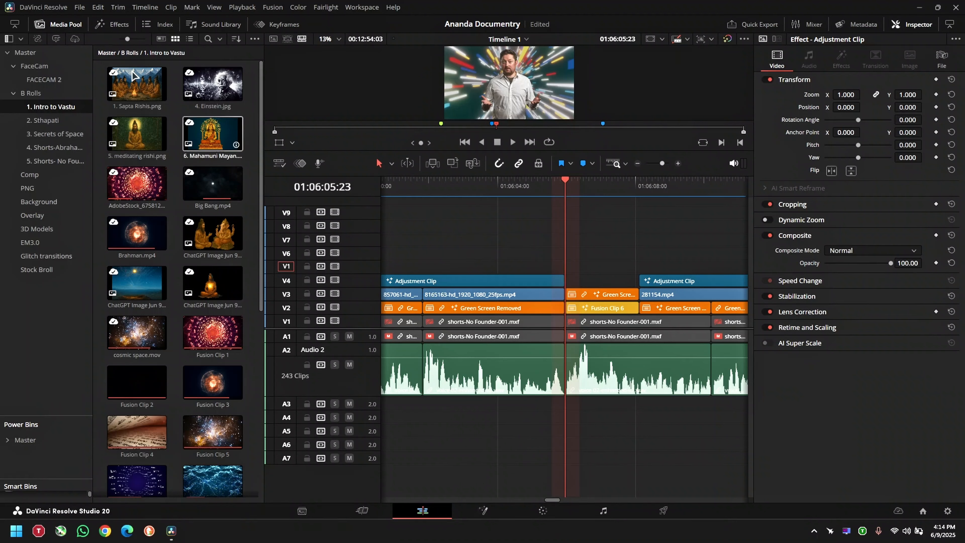
Open the effects library and search all of its folders for "adj"
click(107, 26)
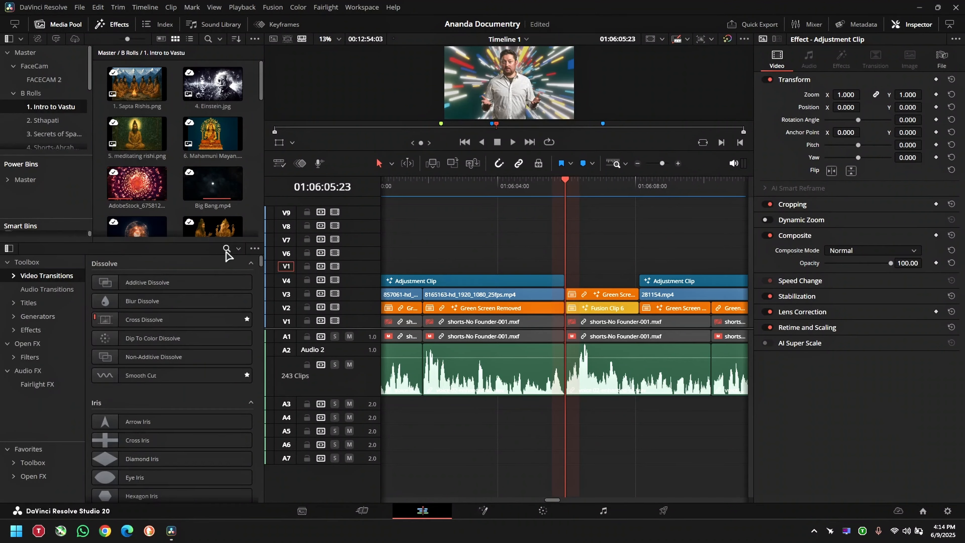
click(104, 26)
click(105, 26)
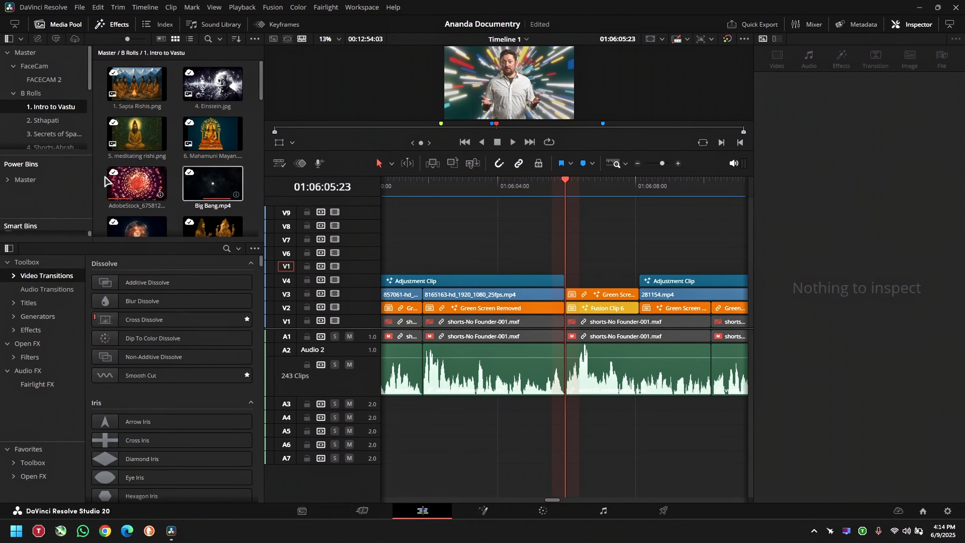
click(227, 249)
text(ad)
click(239, 249)
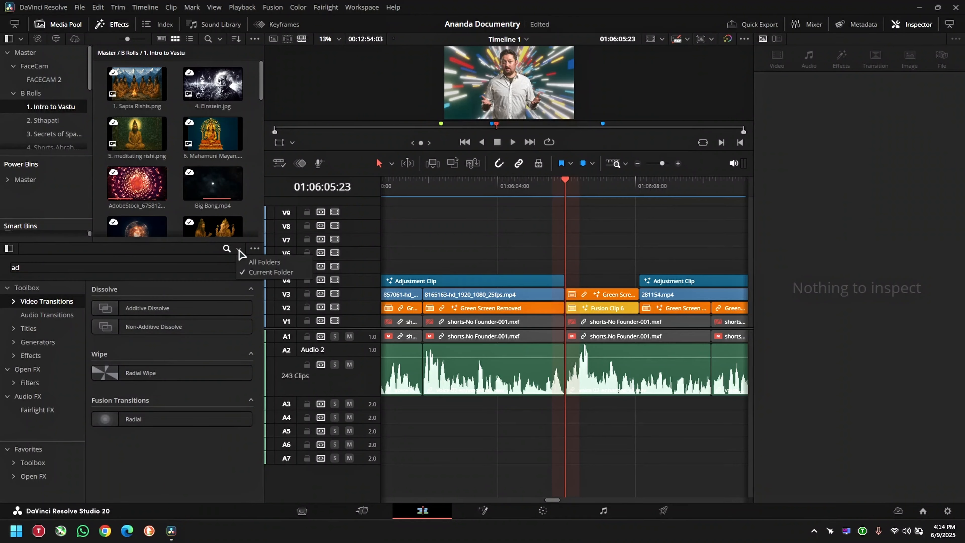
click(274, 262)
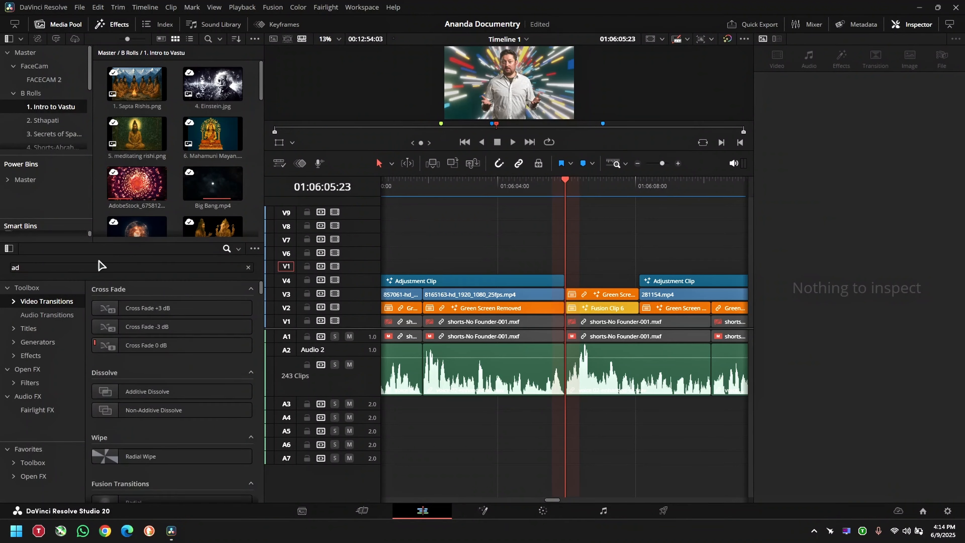
click(38, 266)
text(j)
Place an Adjustment Clip on the track above V4, starting about 10 frames before the cut at 01:06:05:23
drag(212, 308, 561, 271)
scroll(563, 270, up, 5)
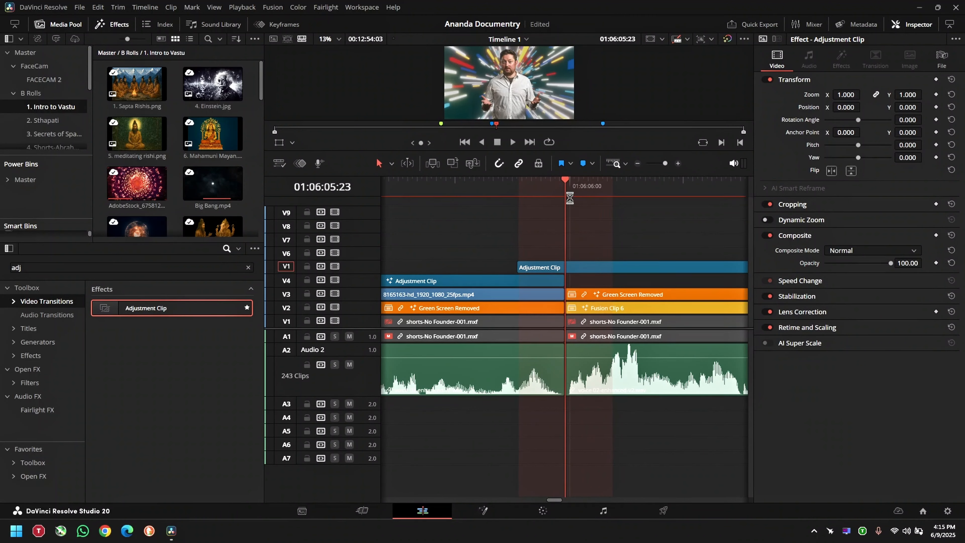
scroll(567, 186, up, 2)
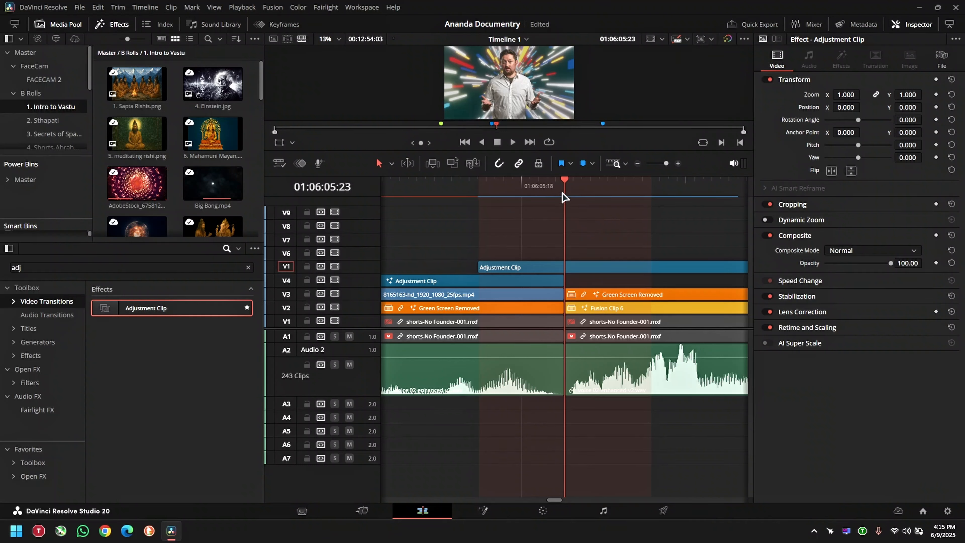
Split the new adjustment clip at 01:06:06:09 and delete the part after the split
drag(564, 197, 650, 190)
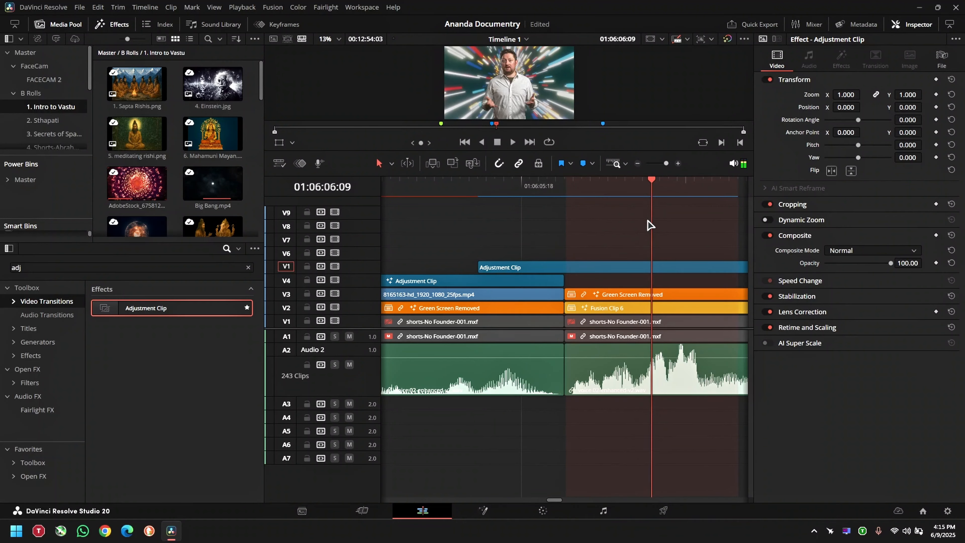
key(ctrl+b)
click(565, 187)
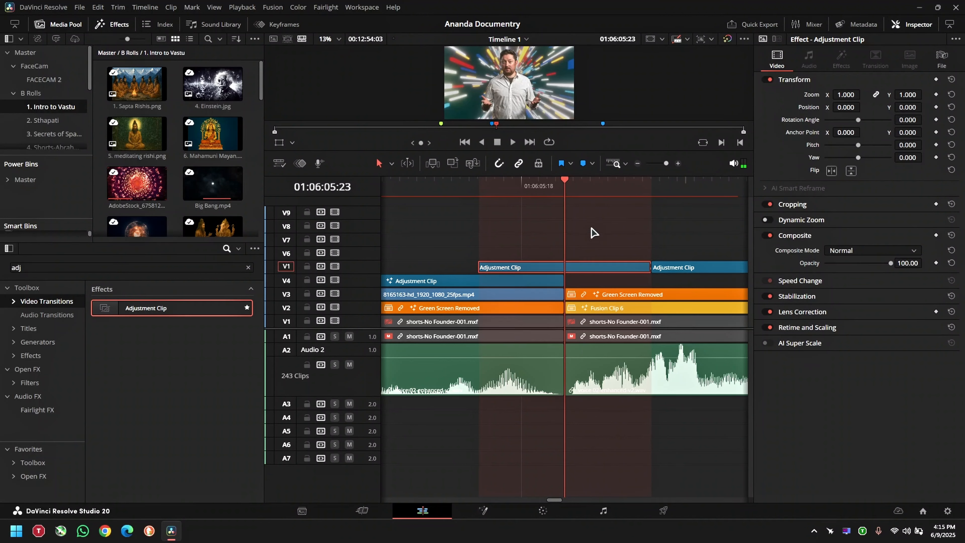
click(703, 266)
key(Delete)
Examine the existing orange adjustment clip over the cut at 01:05:49:09 and return to the new adjustment clip
scroll(603, 252, down, 12)
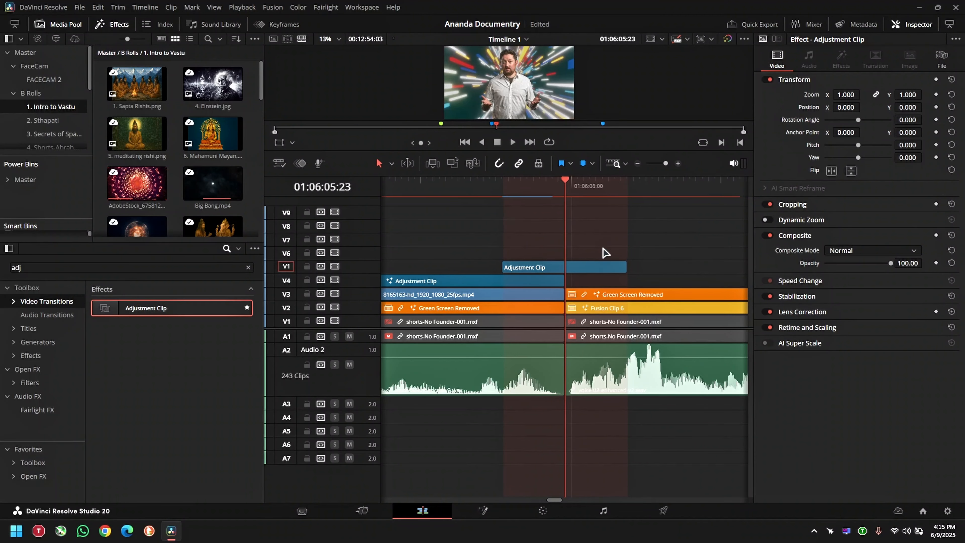
click(535, 188)
scroll(657, 239, up, 10)
drag(527, 176, 527, 179)
click(540, 191)
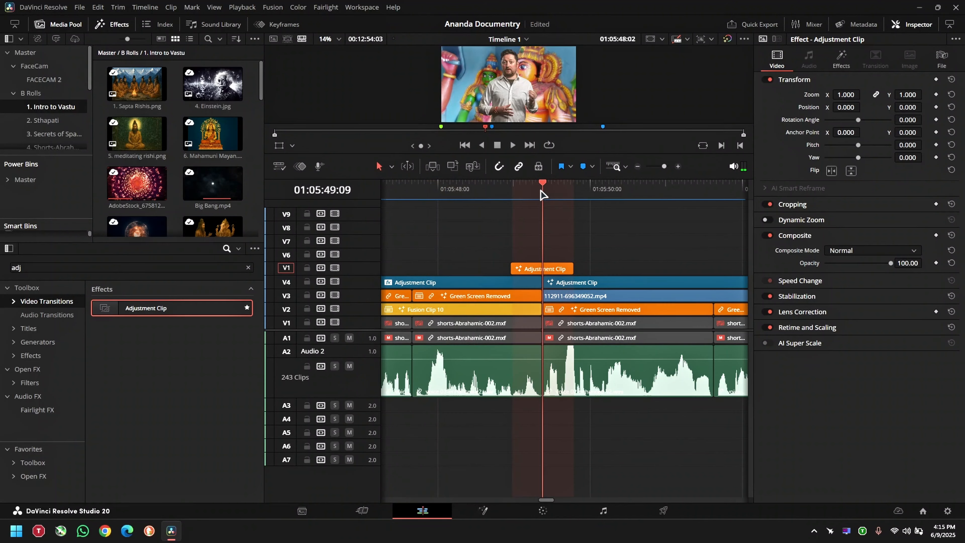
scroll(625, 284, up, 2)
scroll(648, 239, down, 8)
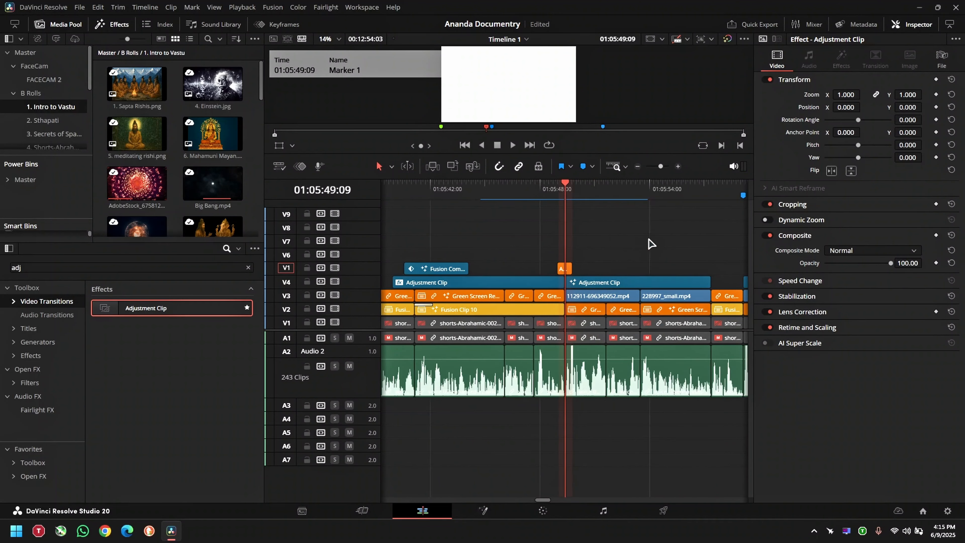
drag(581, 196, 660, 201)
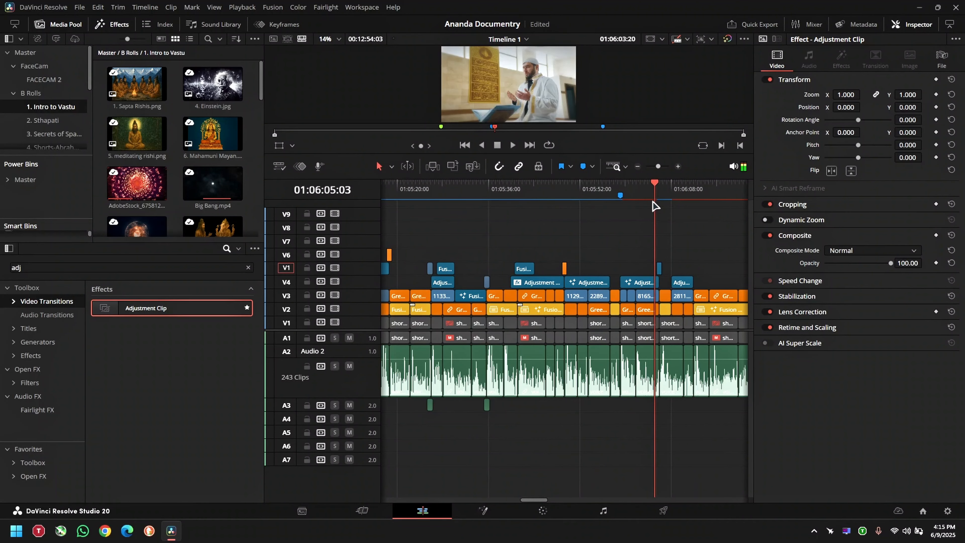
scroll(663, 252, up, 8)
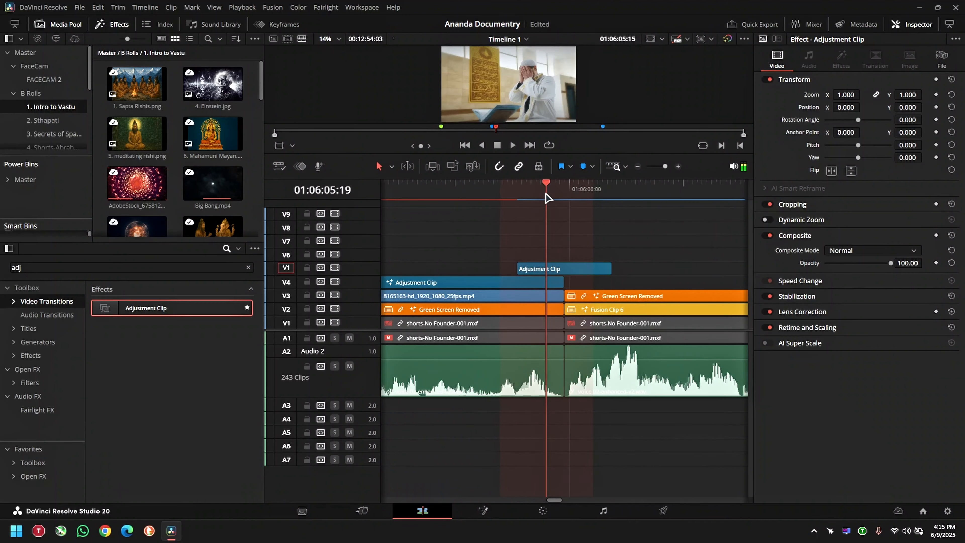
Set the new adjustment clip's clip color to Orange
right_click(573, 265)
mouse_move(737, 433)
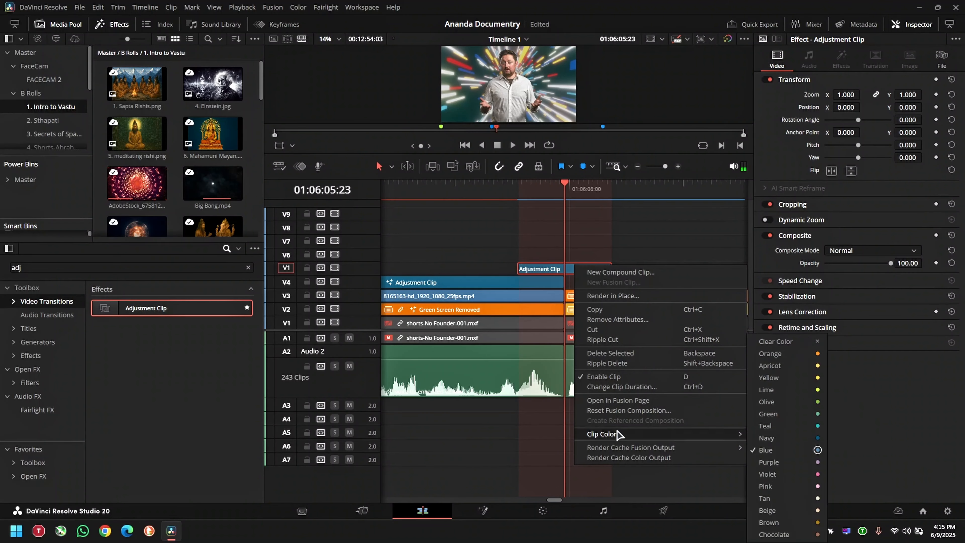
click(799, 359)
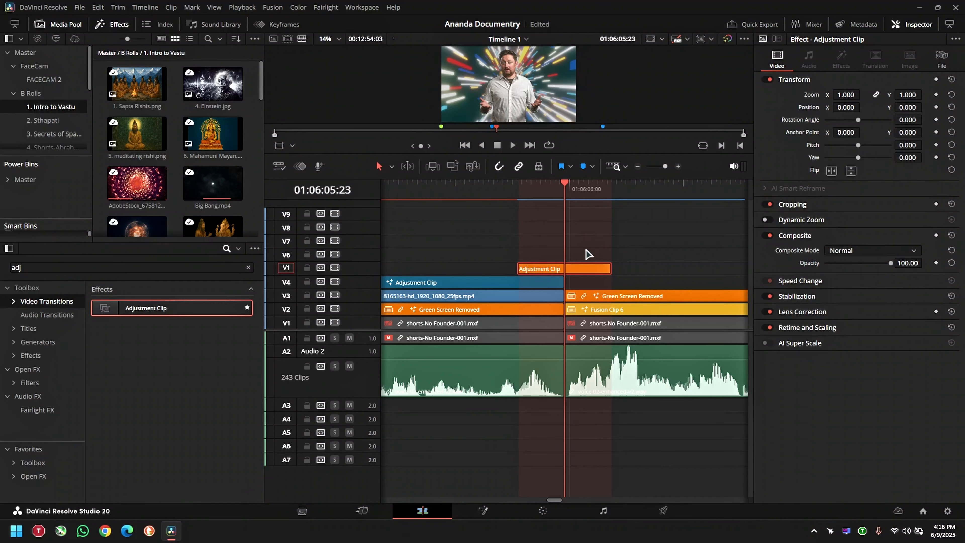
Add a marker to the orange adjustment clip exactly at the cut, 01:06:05:23, and return the playhead to it
scroll(591, 251, up, 2)
scroll(599, 251, up, 2)
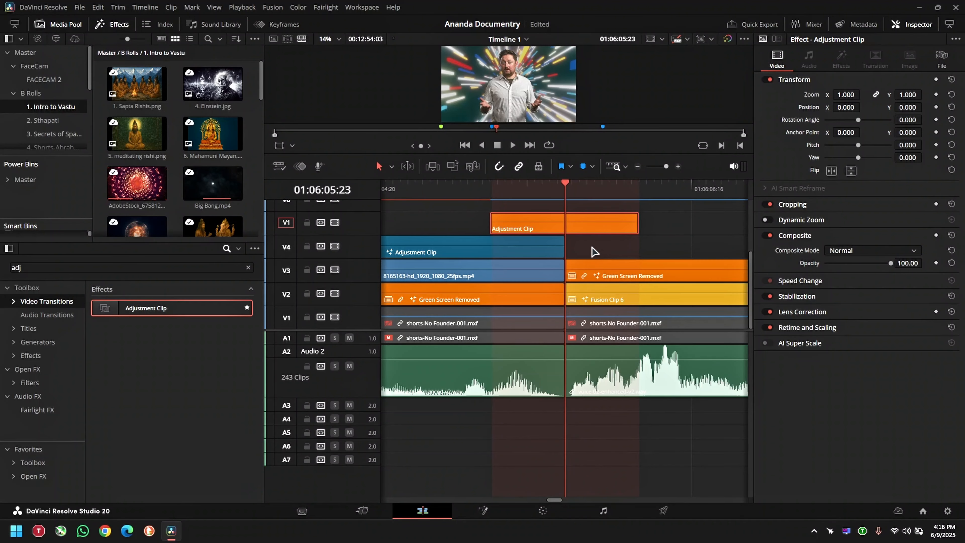
scroll(592, 247, up, 3)
scroll(595, 252, down, 3)
key(m)
key(Left)
key(Left)
key(Left)
key(Left)
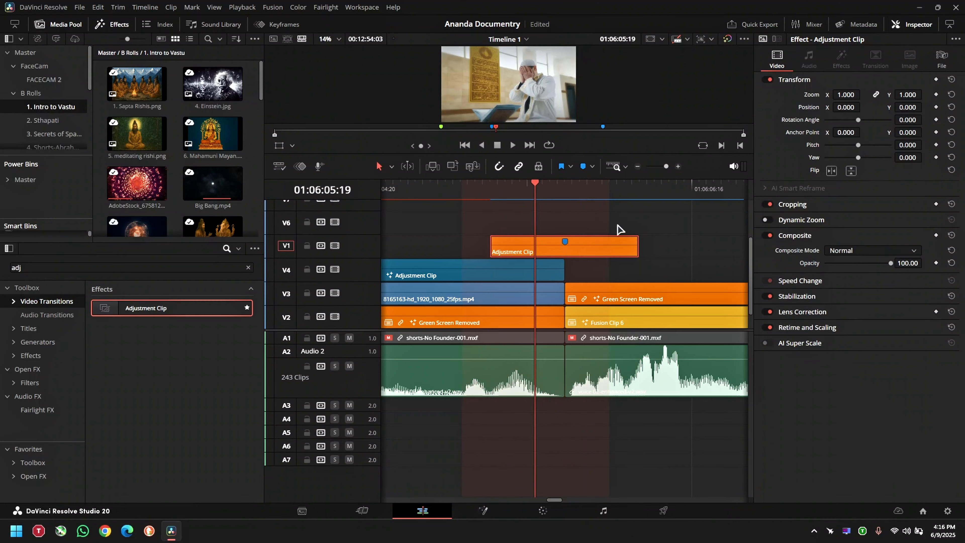
click(564, 190)
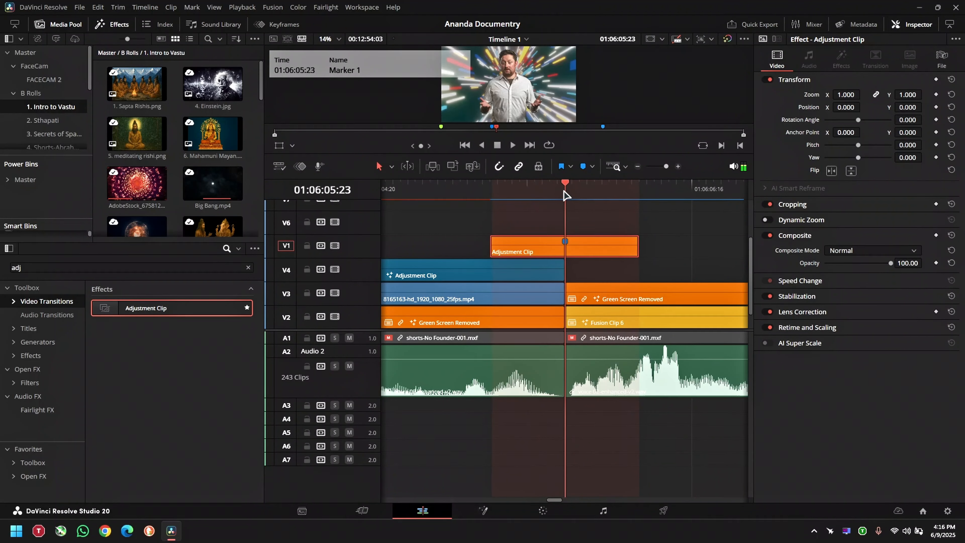
Open the adjustment clip in the Fusion page and show MediaOut1 in a single large viewer
right_click(588, 257)
click(611, 410)
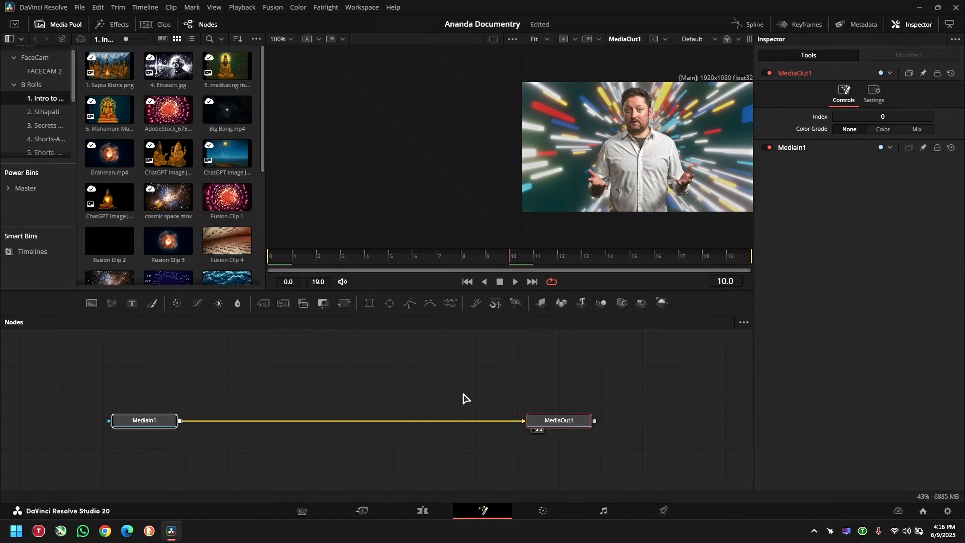
click(196, 356)
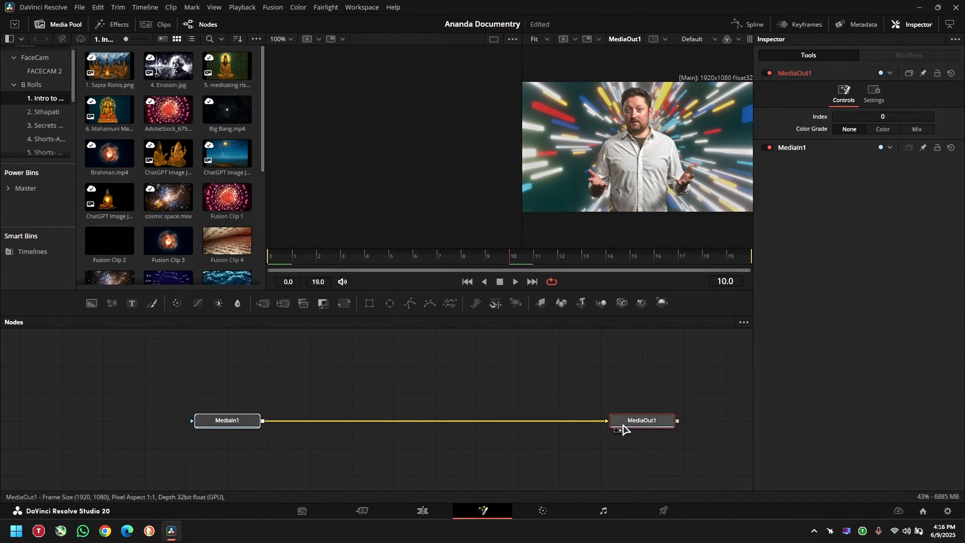
click(585, 380)
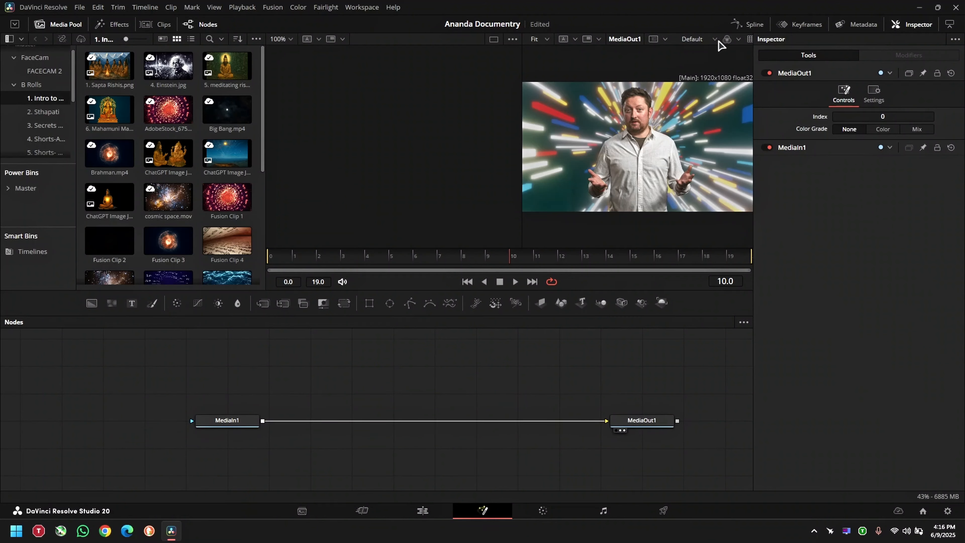
drag(523, 54, 460, 55)
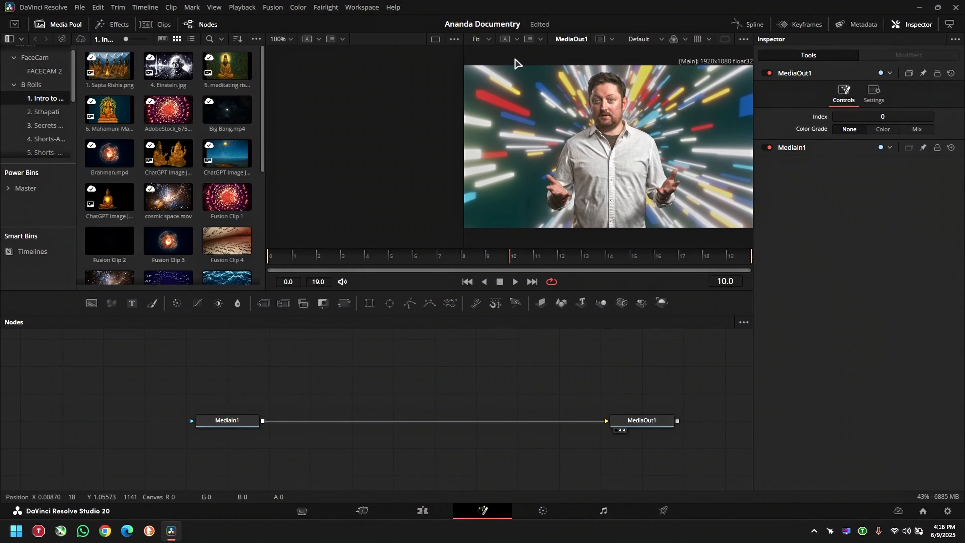
click(725, 41)
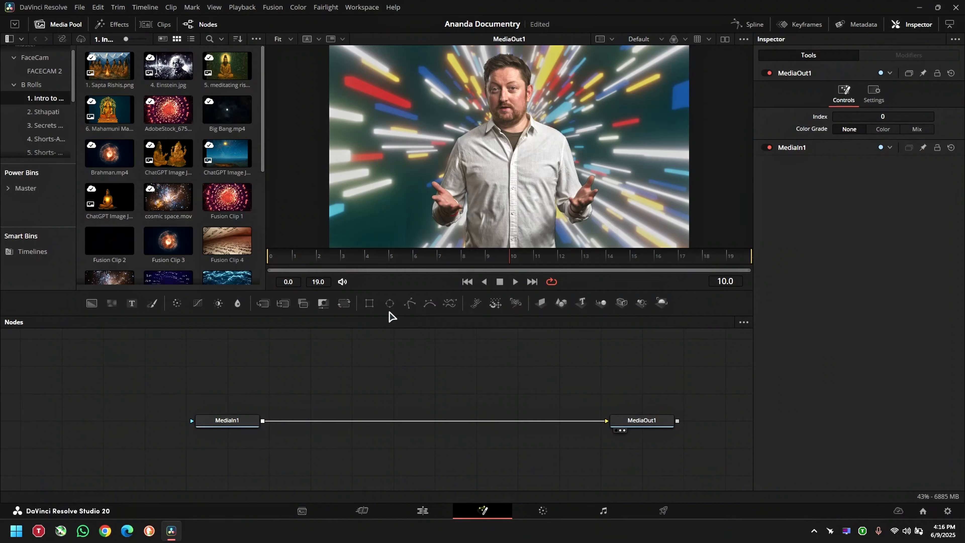
Insert a Gaussian Blur node between MediaIn1 and MediaOut1
click(228, 422)
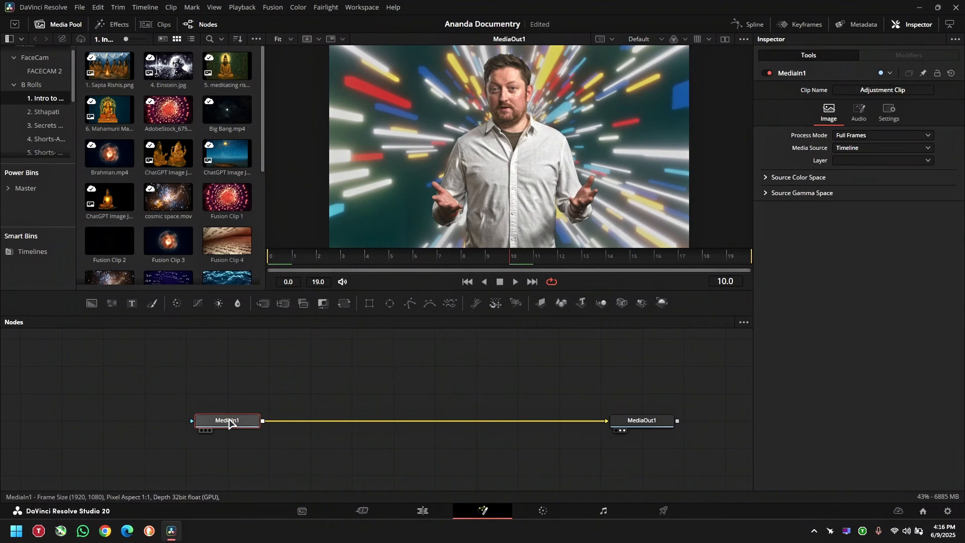
key(shift+space)
text(gau)
key(Return)
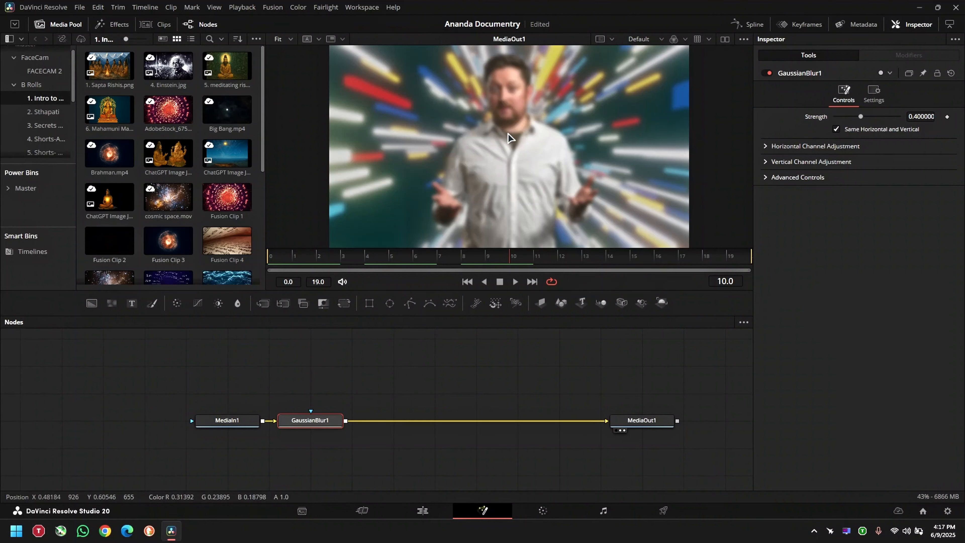
Keyframe the Gaussian Blur strength at 0.4 on frame 10 and at 0 on frame 0
drag(721, 261, 509, 260)
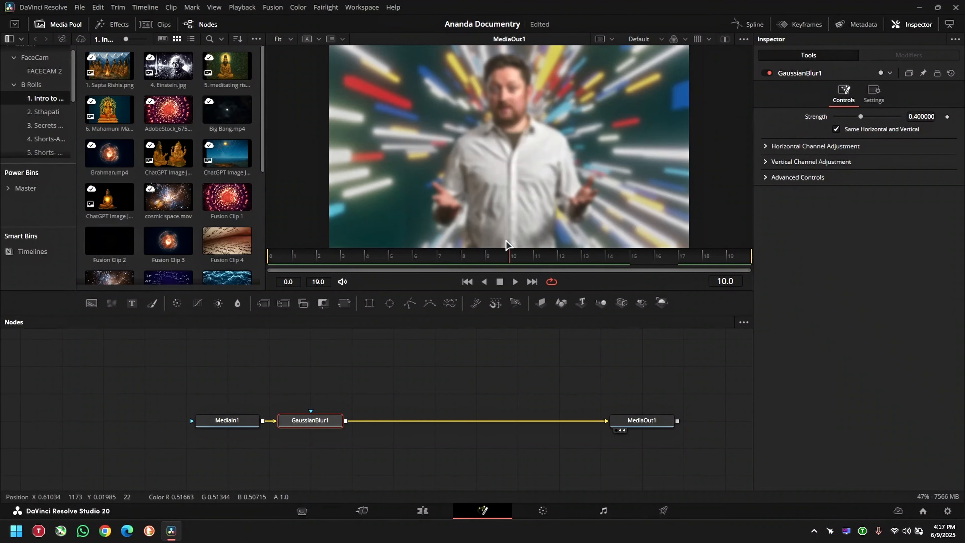
click(947, 117)
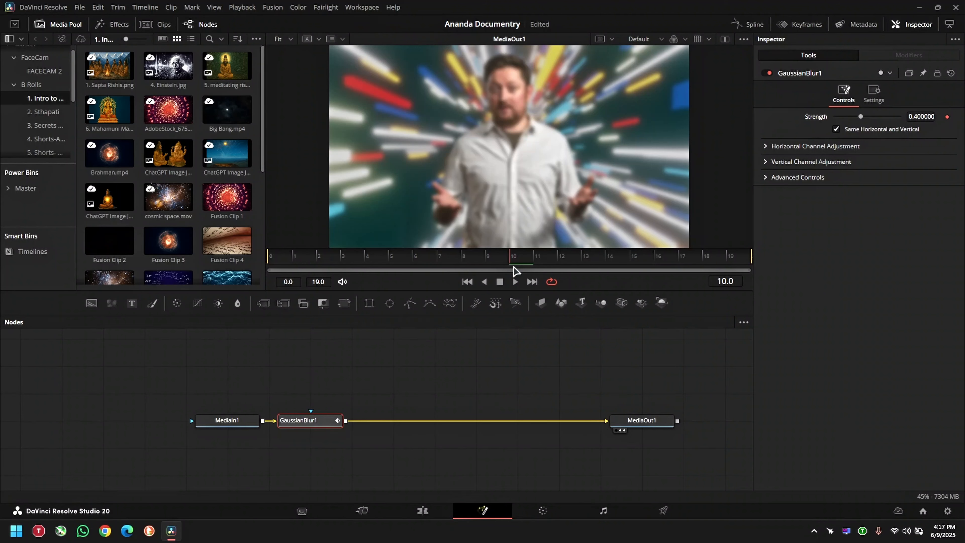
drag(500, 259, 287, 272)
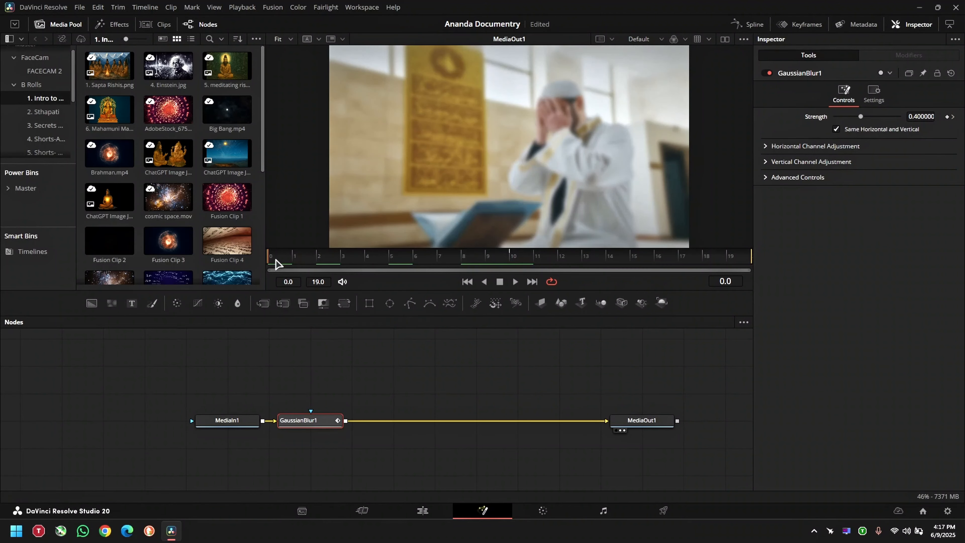
drag(860, 116, 813, 123)
Keyframe the Gaussian Blur strength at 0 on frame 20, just past the end of the clip
drag(570, 259, 880, 267)
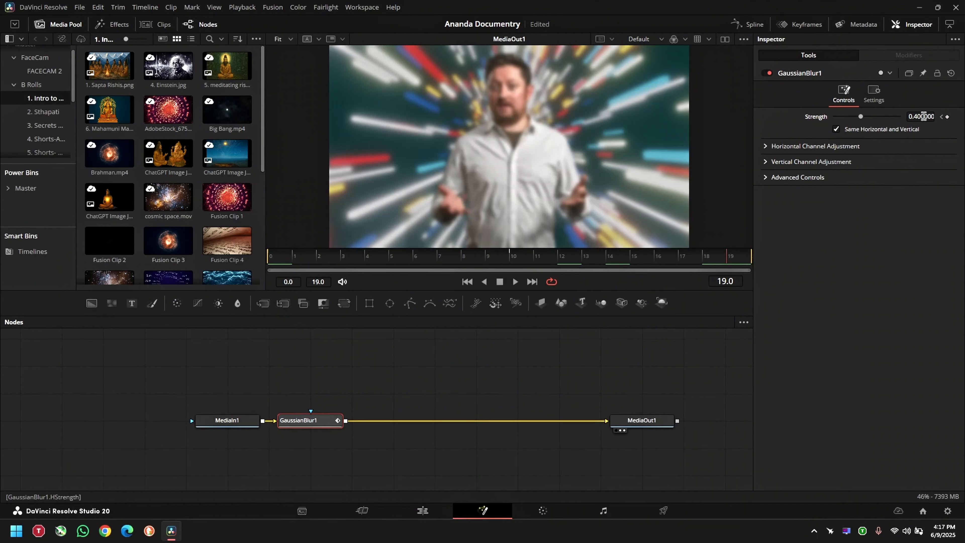
key(Right)
drag(920, 117, 889, 117)
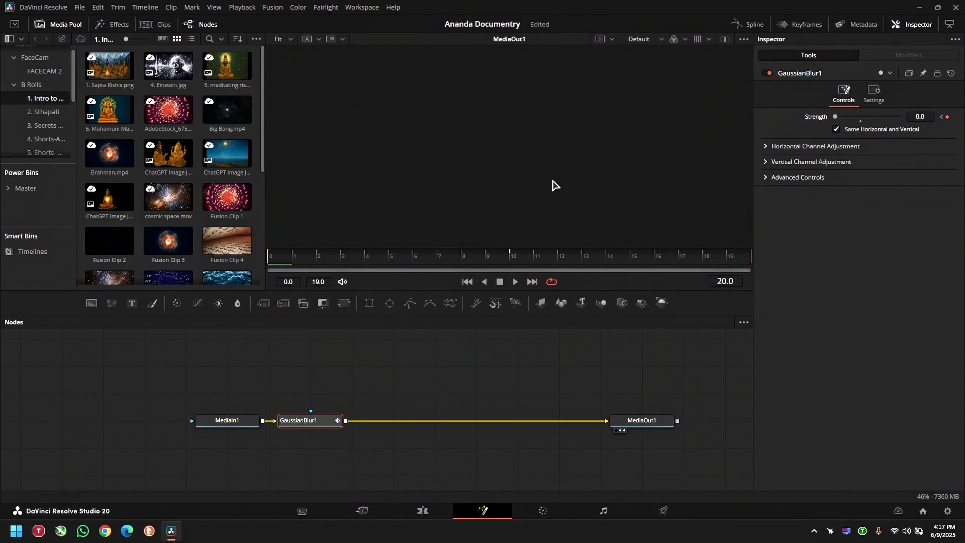
key(Left)
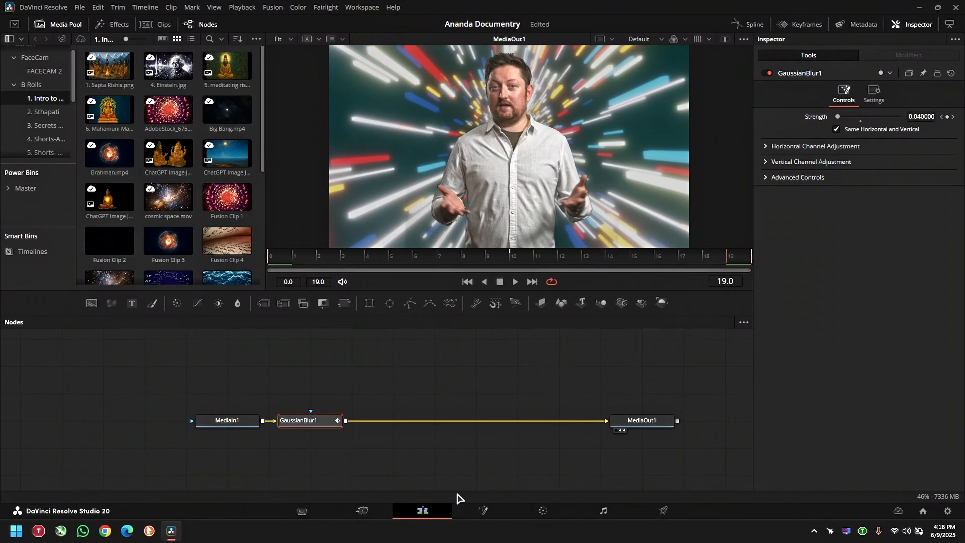
Scrub through the blur transition on the Edit page and reopen the orange adjustment clip in Fusion
click(437, 510)
drag(644, 193, 622, 209)
right_click(619, 248)
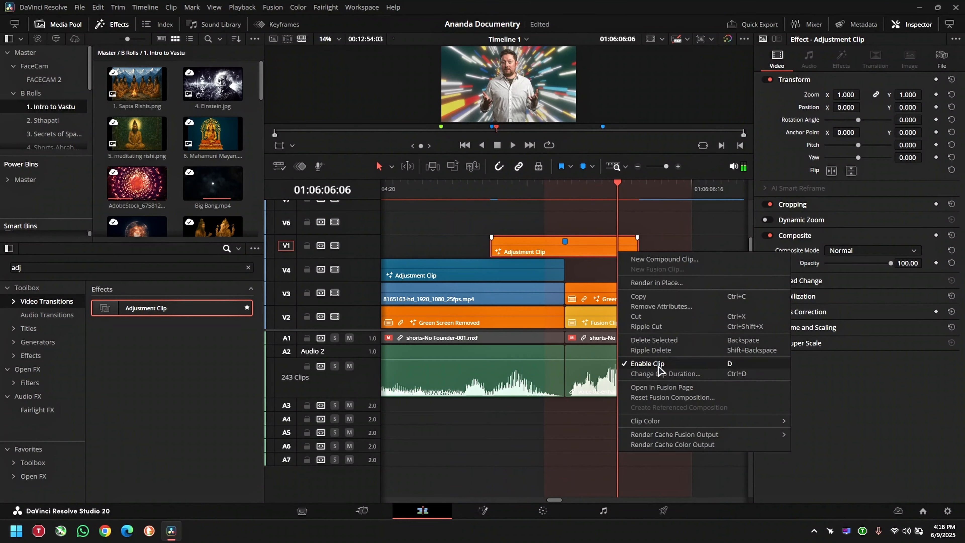
click(663, 387)
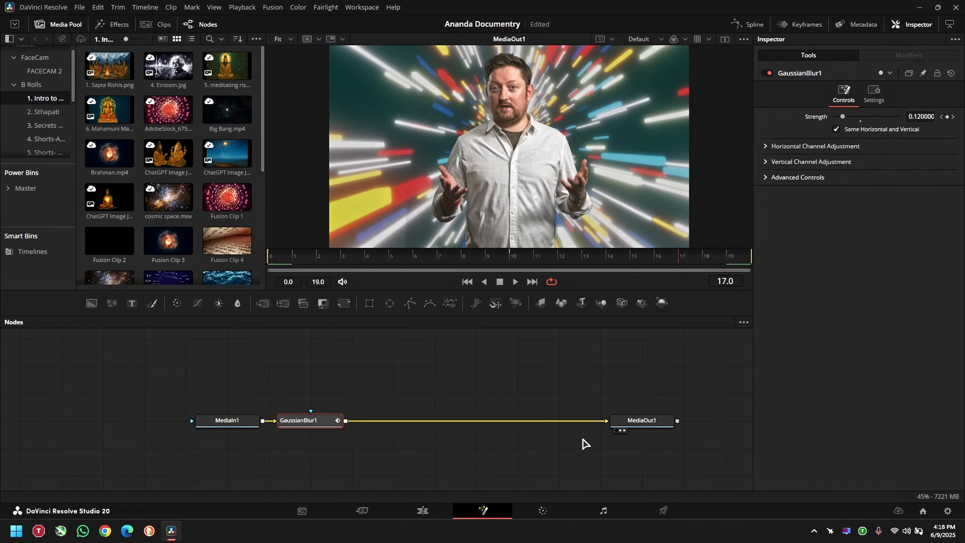
Add a Soft Glow node and insert it between GaussianBlur1 and MediaOut1
click(141, 341)
key(shift+space)
text(gau)
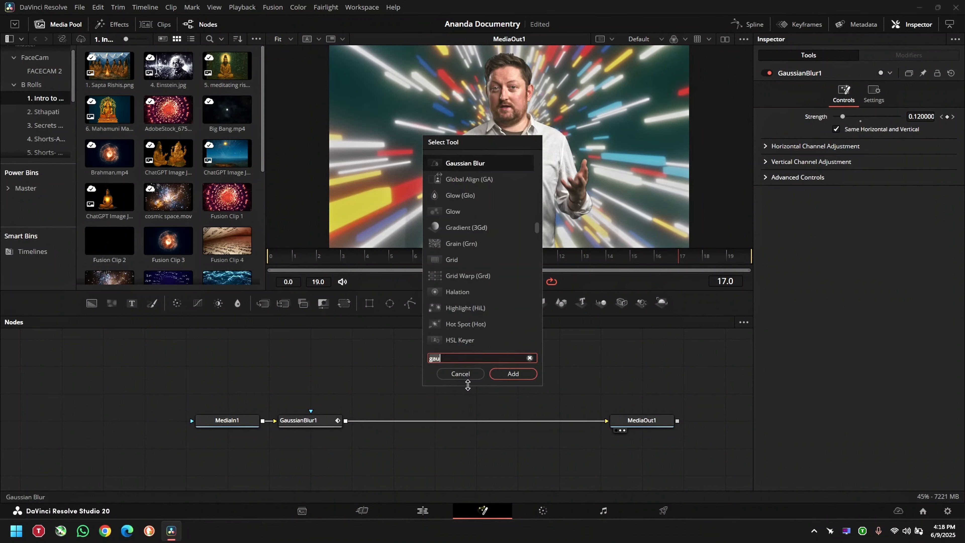
key(BackSpace)
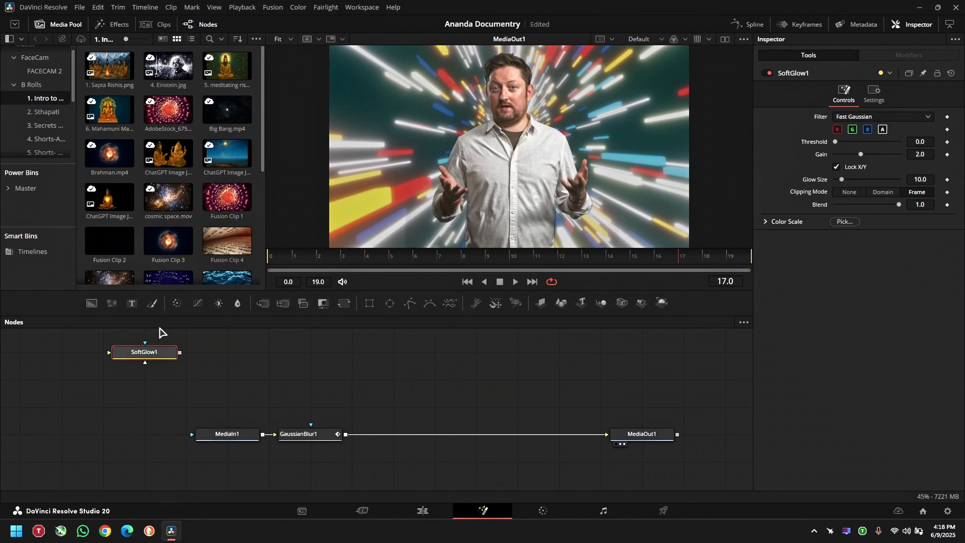
drag(148, 350, 394, 435)
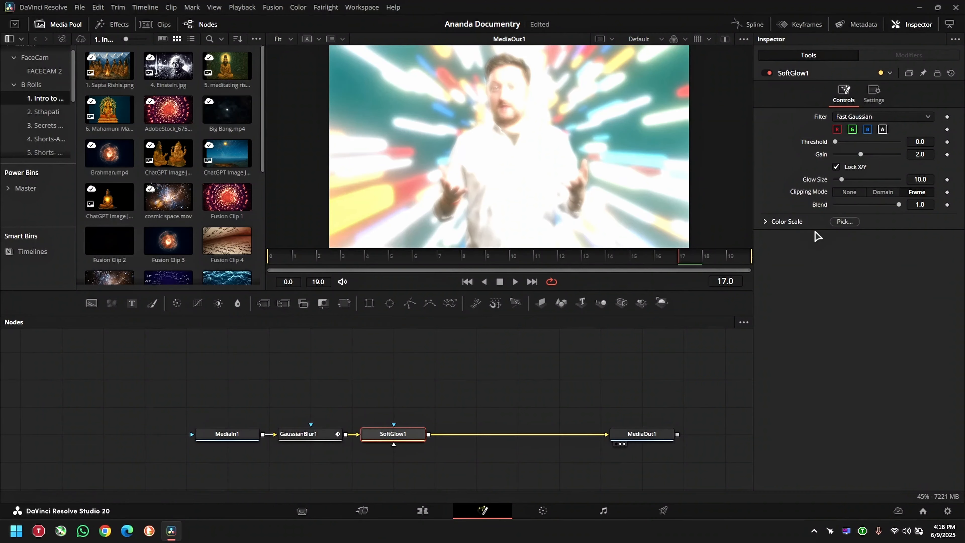
Set the Soft Glow gain to 3.5 at frame 10 and keyframe it
mouse_move(519, 261)
mouse_down()
mouse_move(477, 261)
mouse_move(510, 262)
mouse_up()
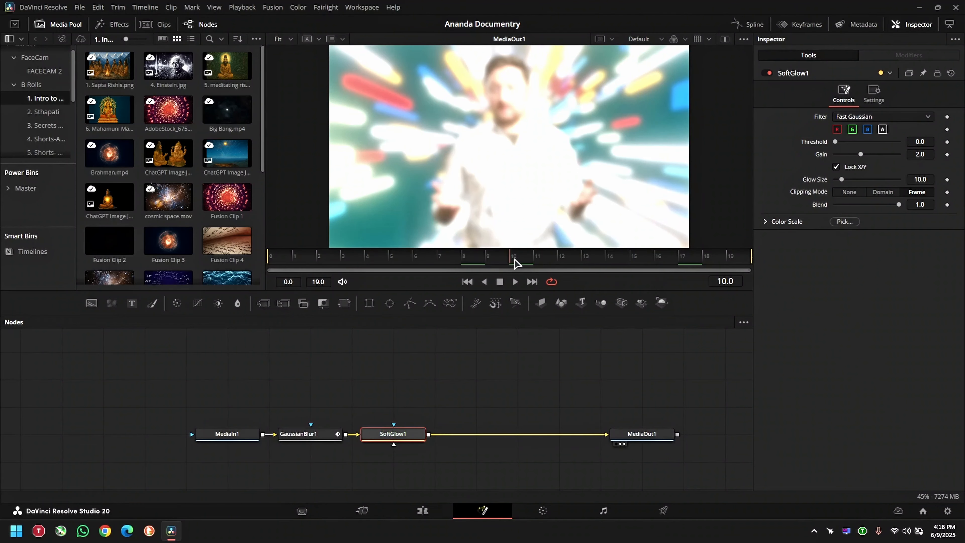
drag(923, 153, 959, 153)
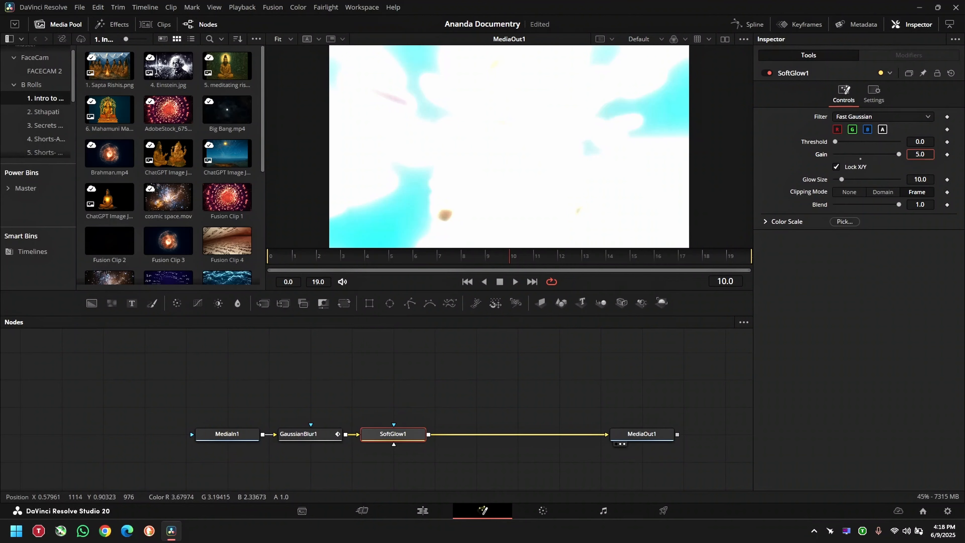
drag(959, 153, 950, 153)
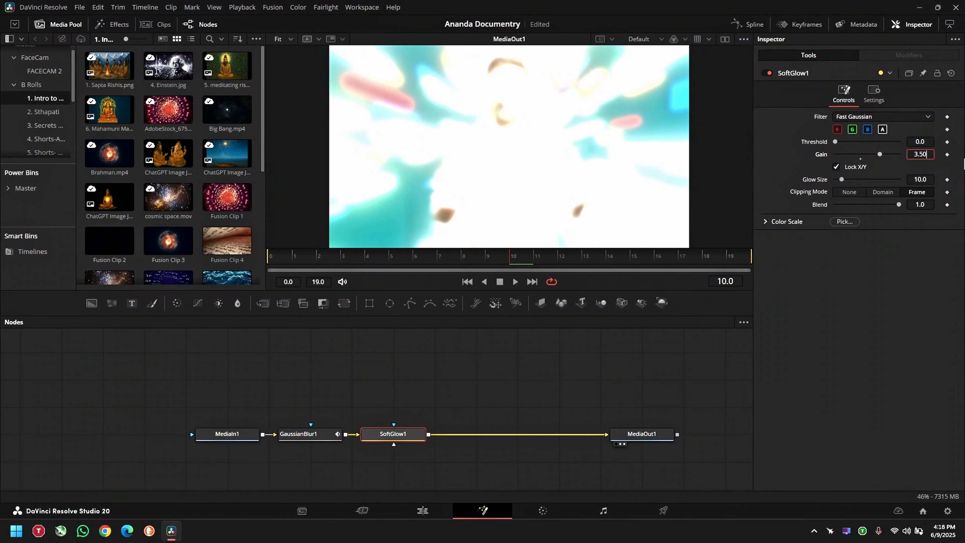
key(Return)
click(947, 154)
Keyframe the Soft Glow gain at 0 on frames 0 and 20, and scrub through the composition to check it
key(Home)
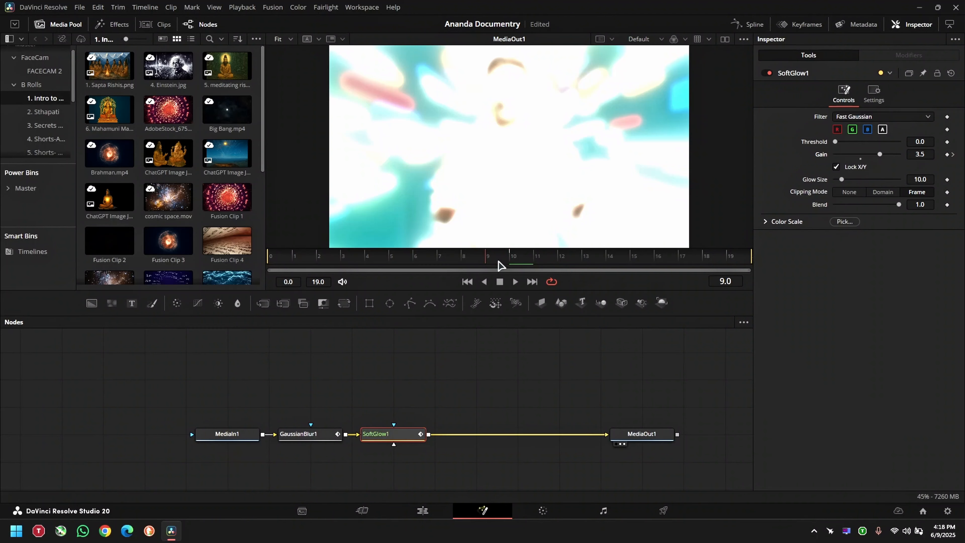
drag(922, 154, 817, 154)
key(End)
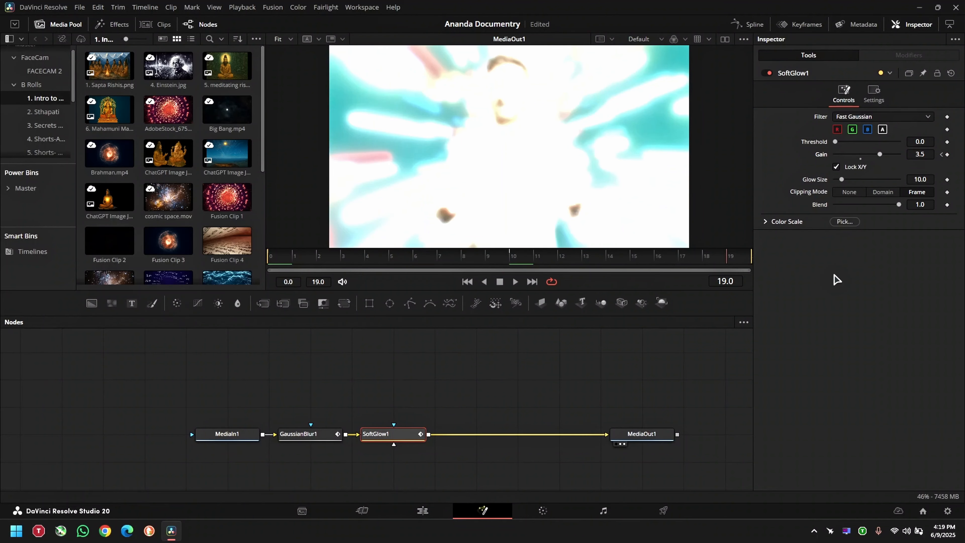
drag(917, 154, 841, 154)
drag(570, 255, 701, 285)
drag(266, 253, 270, 285)
Select the GaussianBlur1 and SoftGlow1 nodes and display their Strength and Gain curves fitted in the Spline editor
click(435, 417)
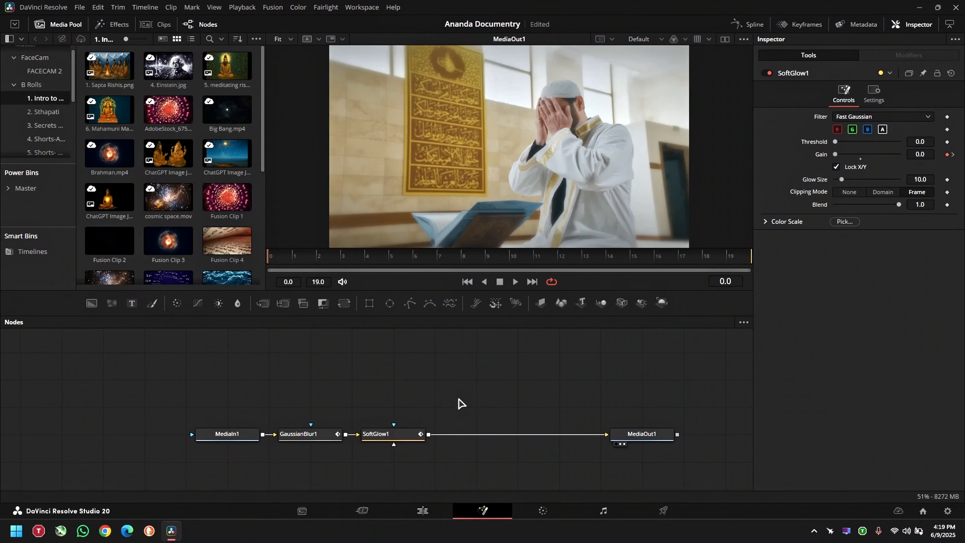
drag(435, 378, 317, 445)
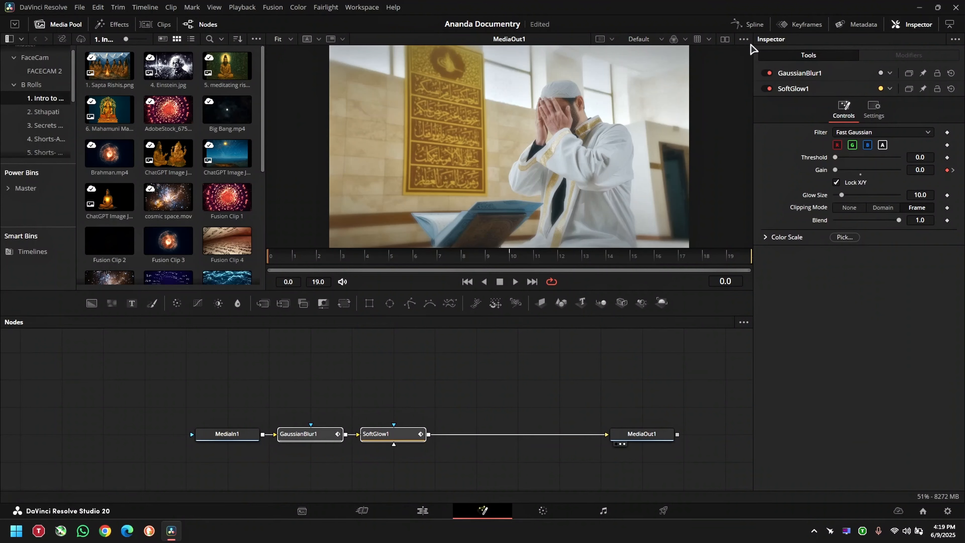
click(748, 27)
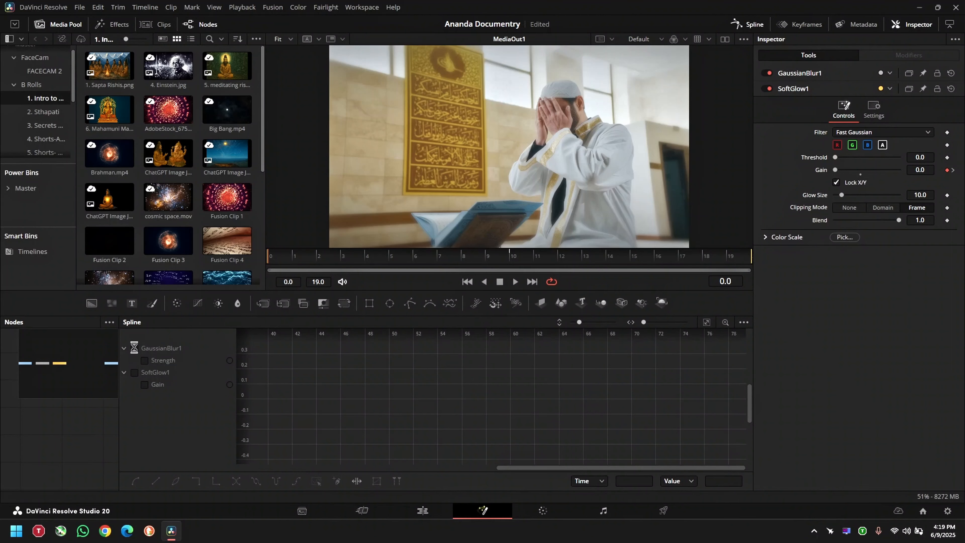
click(135, 349)
click(134, 372)
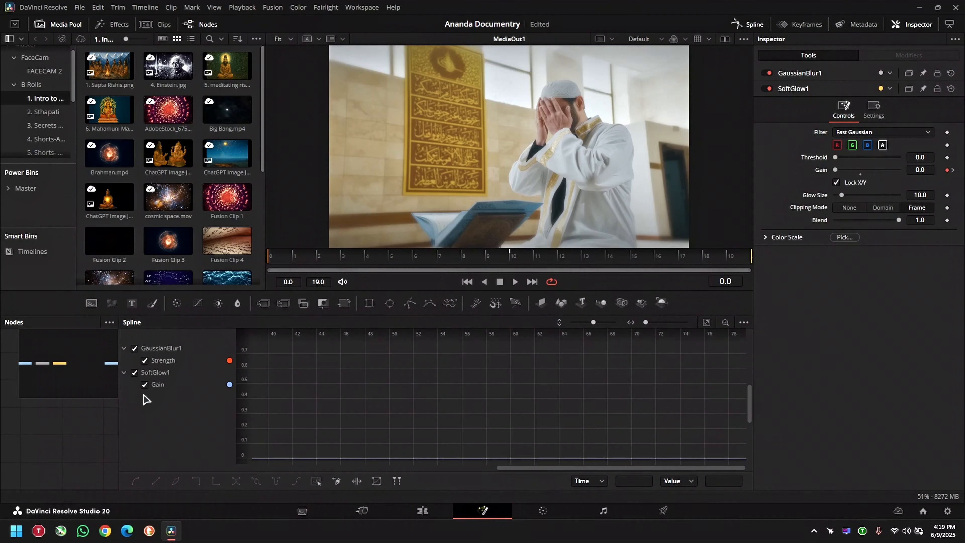
click(706, 322)
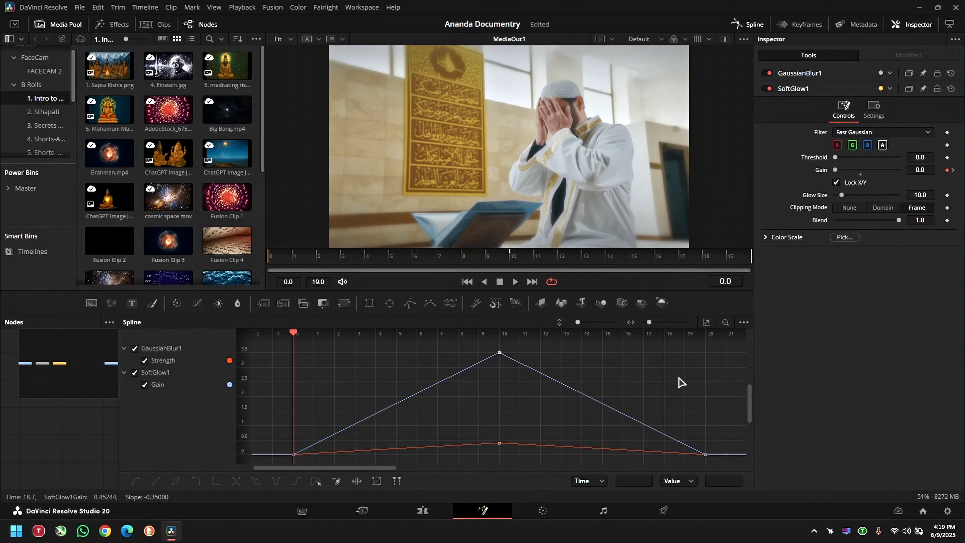
Smooth all Strength and Gain keyframes and set their linked Ease In and Ease Out to about 52
key(ctrl+a)
key(shift+s)
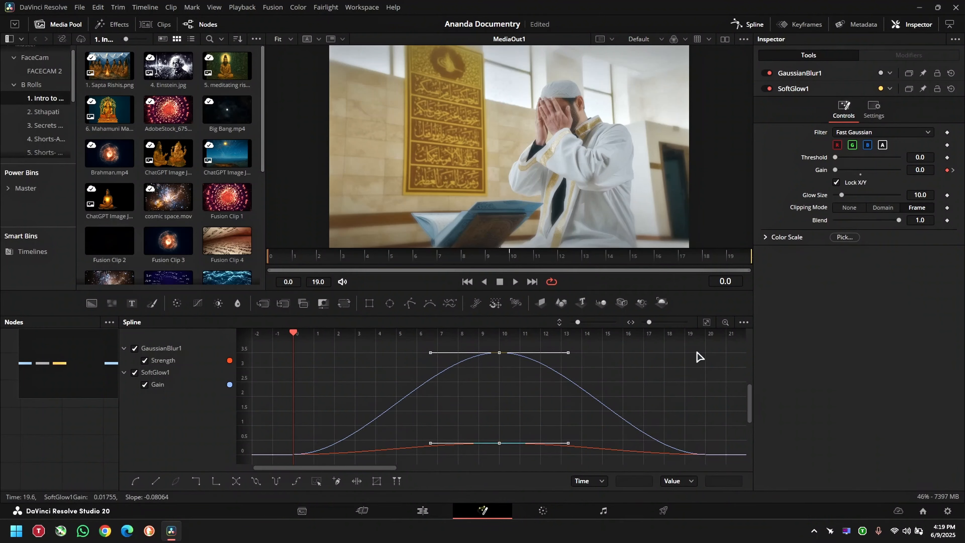
key(t)
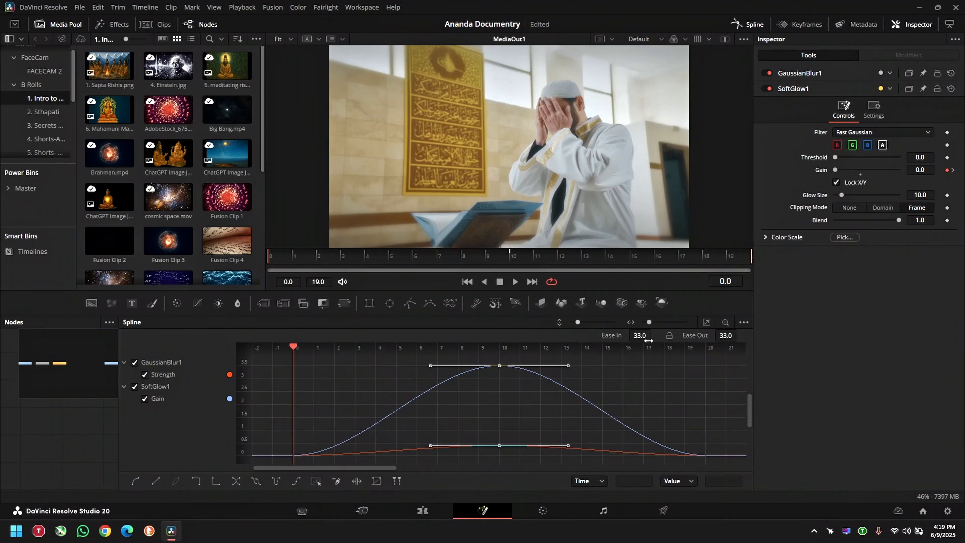
click(670, 337)
drag(646, 335, 654, 335)
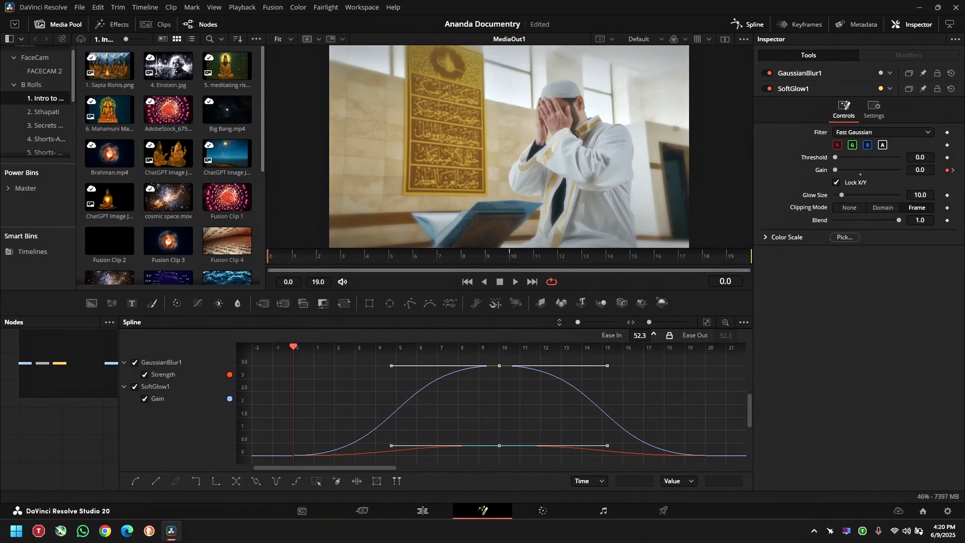
drag(653, 336, 653, 336)
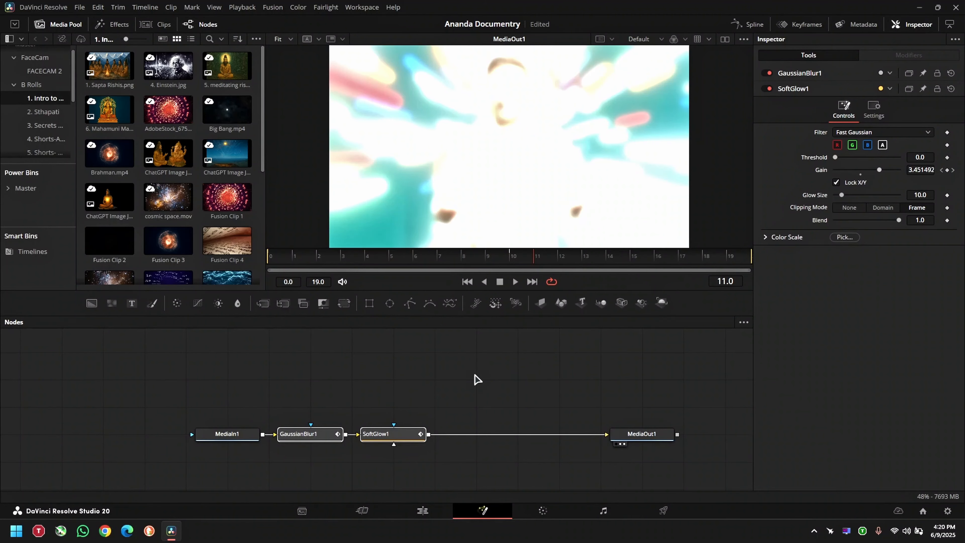
Play back the finished blur and glow transition across the cut on the Edit page
drag(524, 374, 683, 447)
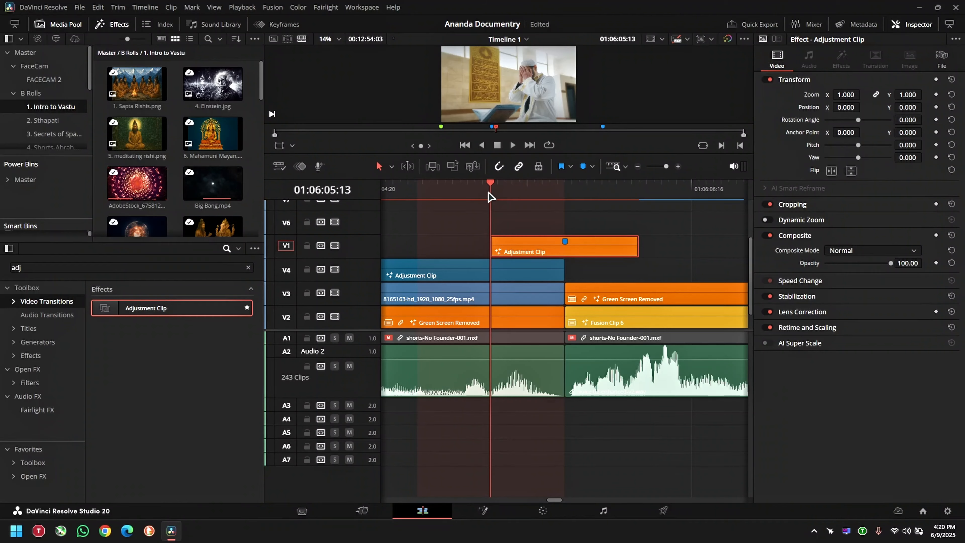
drag(490, 196, 471, 199)
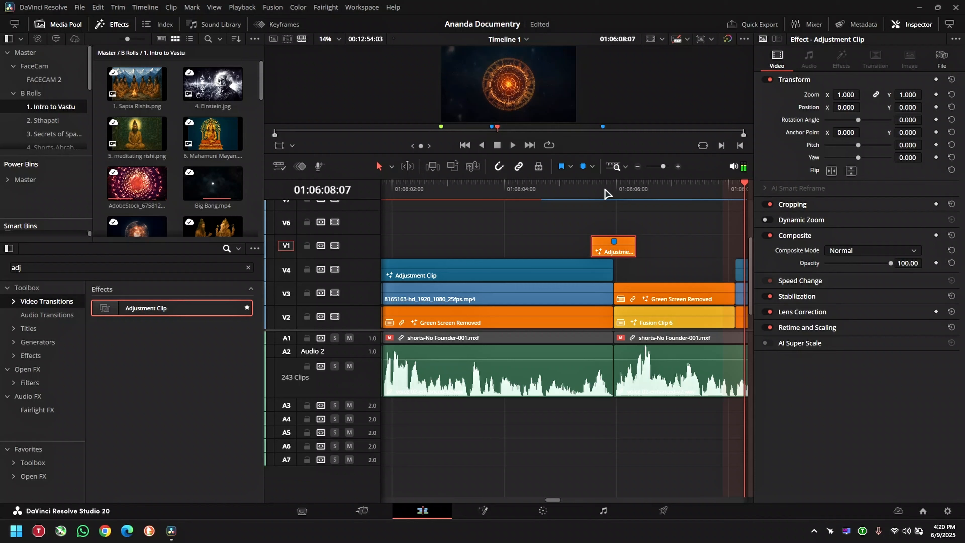
click(570, 195)
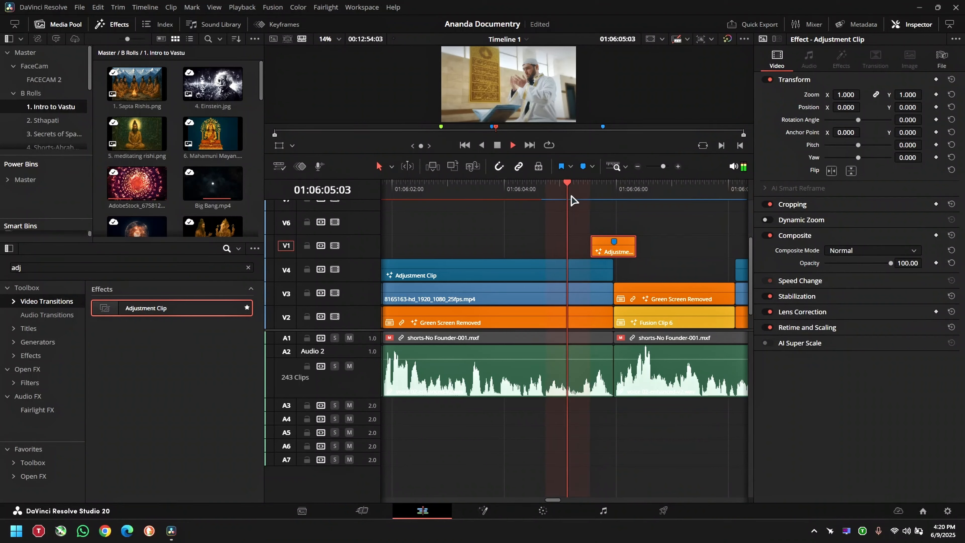
click(595, 190)
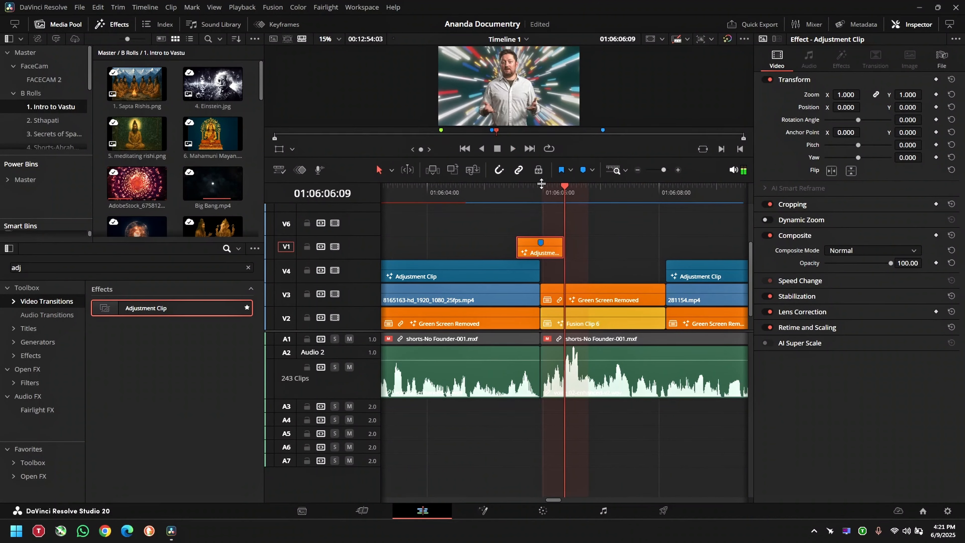
drag(541, 184, 541, 188)
click(538, 201)
click(491, 203)
key(space)
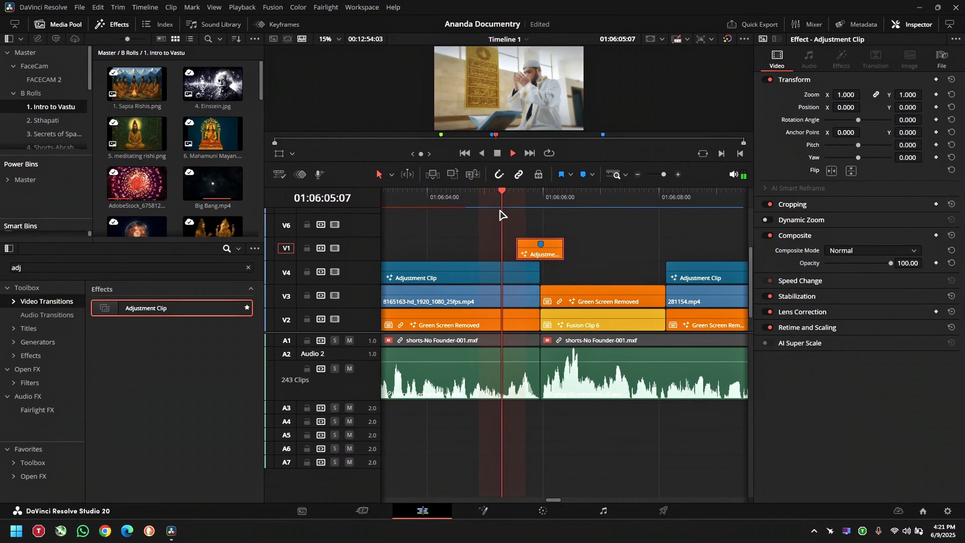
click(539, 199)
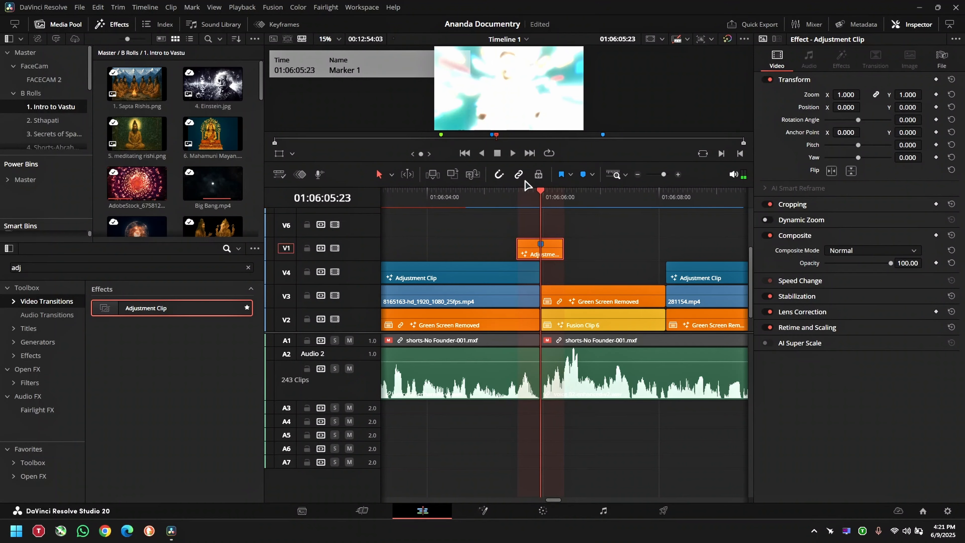
click(524, 200)
key(space)
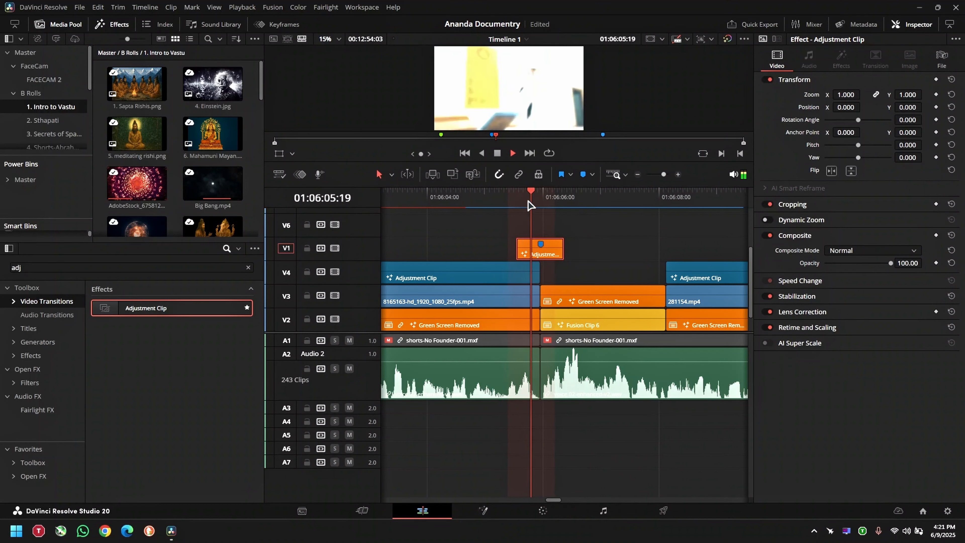
click(528, 203)
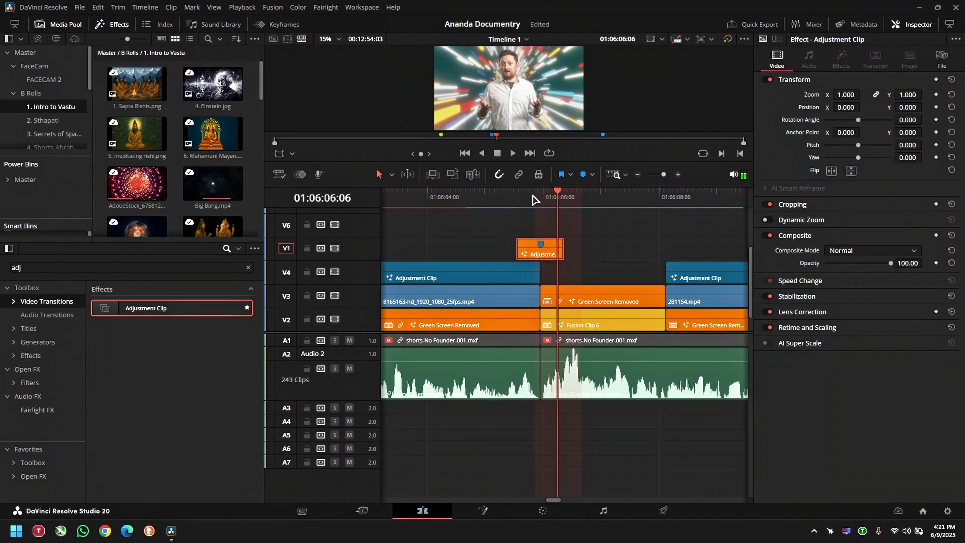
Scrub from the adjustment clip's start at 01:06:05:13 to its marker at 01:06:05:23 and inspect the transition full screen
drag(526, 199, 517, 200)
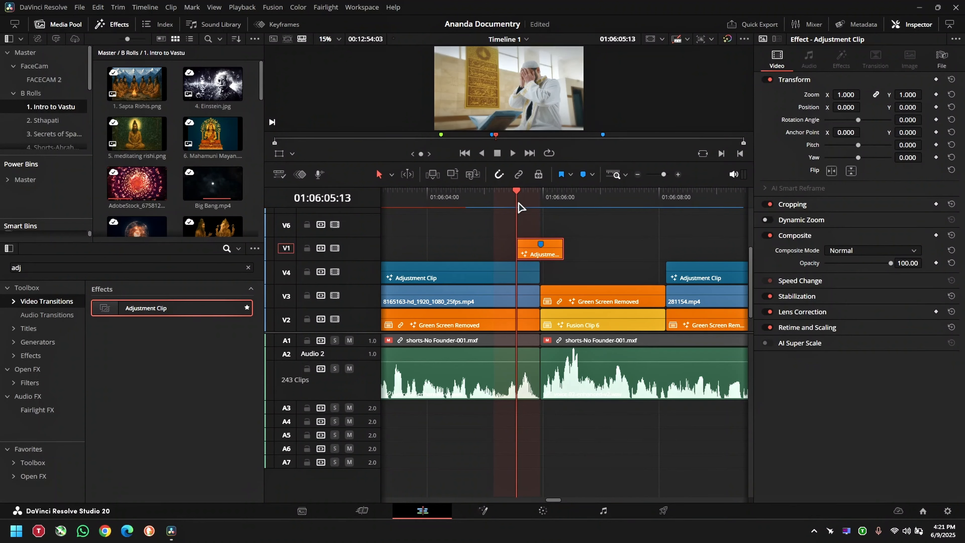
drag(516, 200, 540, 198)
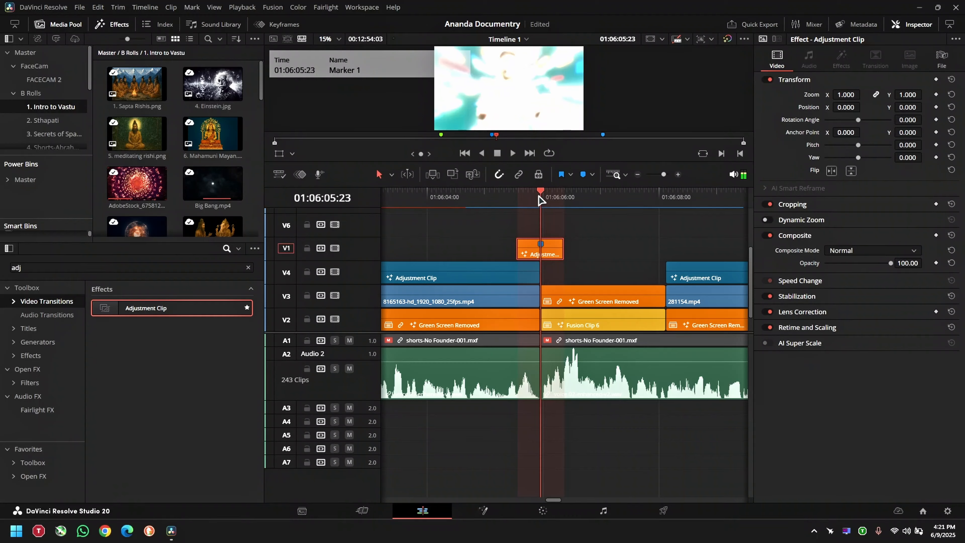
key(ctrl+f)
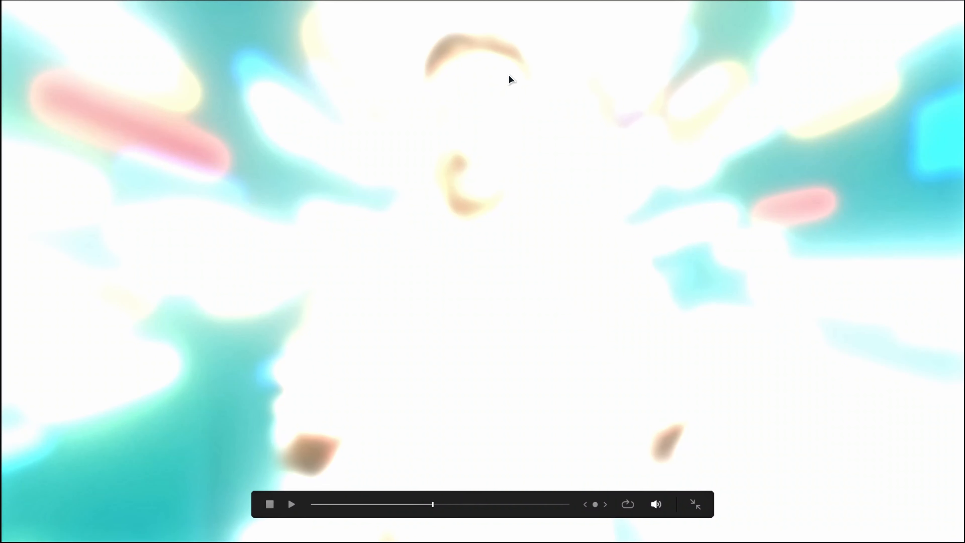
key(Escape)
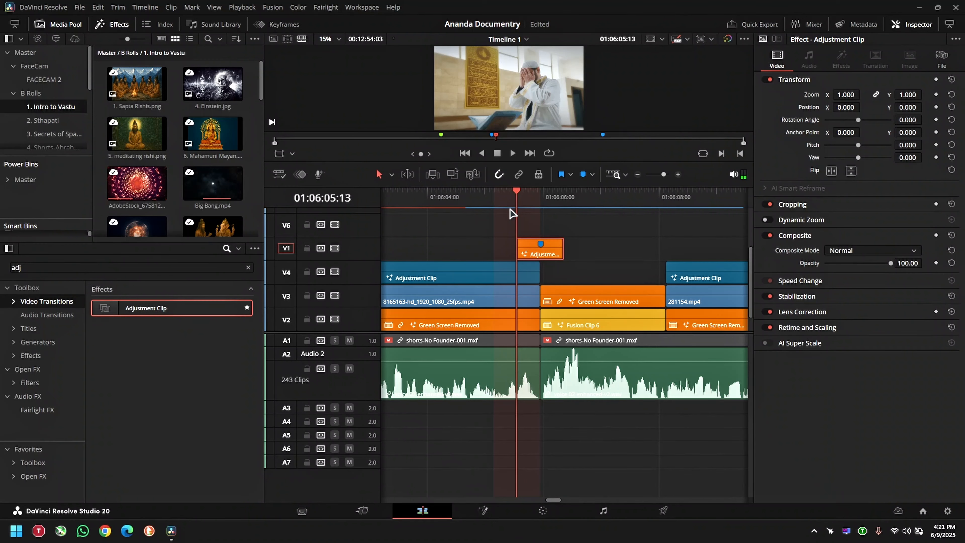